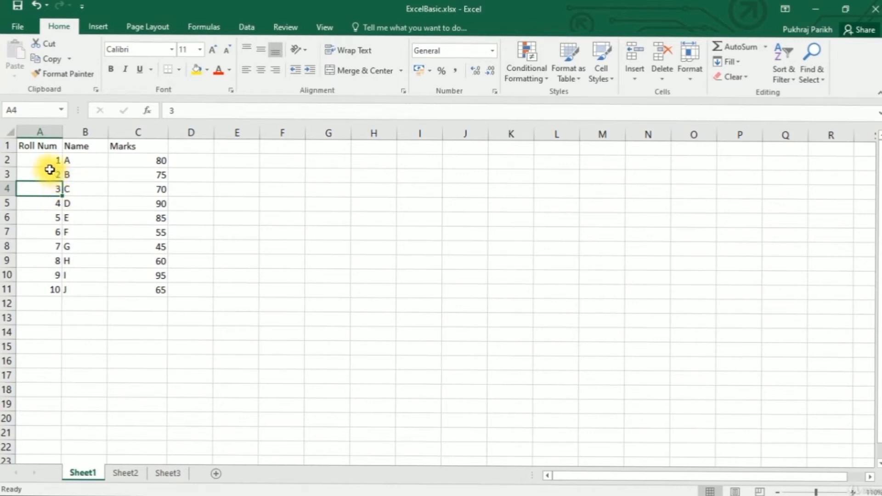
Move the active cell one cell at a time around the header area from A1, and from F6 up to F5.
{"action": "left_click", "coordinate": [40, 150]}
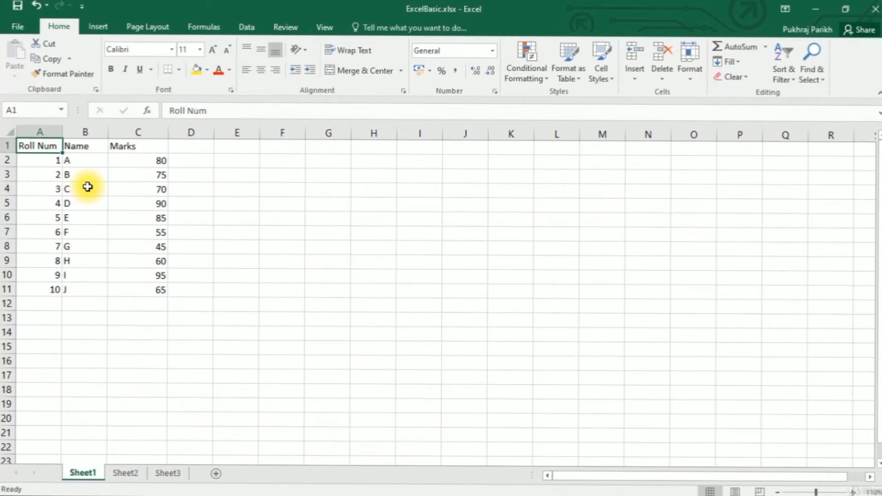
{"action": "key", "text": "Right"}
{"action": "key", "text": "Right"}
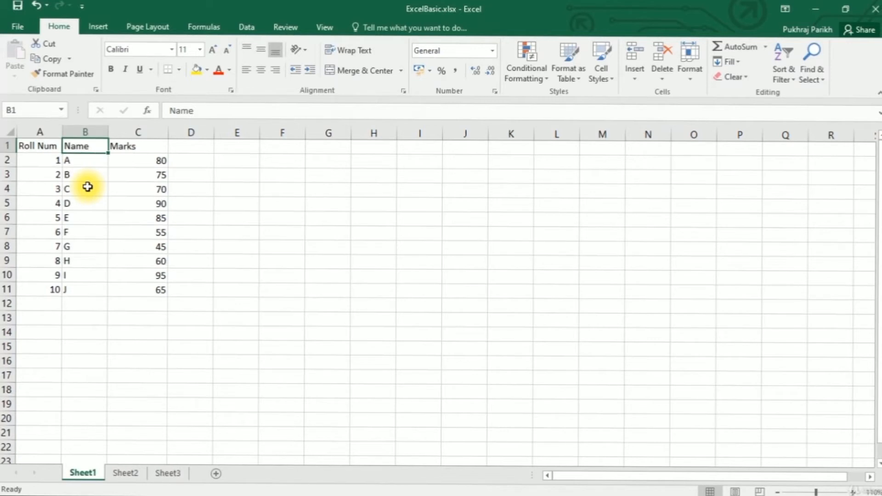
{"action": "key", "text": "Down"}
{"action": "key", "text": "Left"}
{"action": "key", "text": "Left"}
{"action": "key", "text": "Up"}
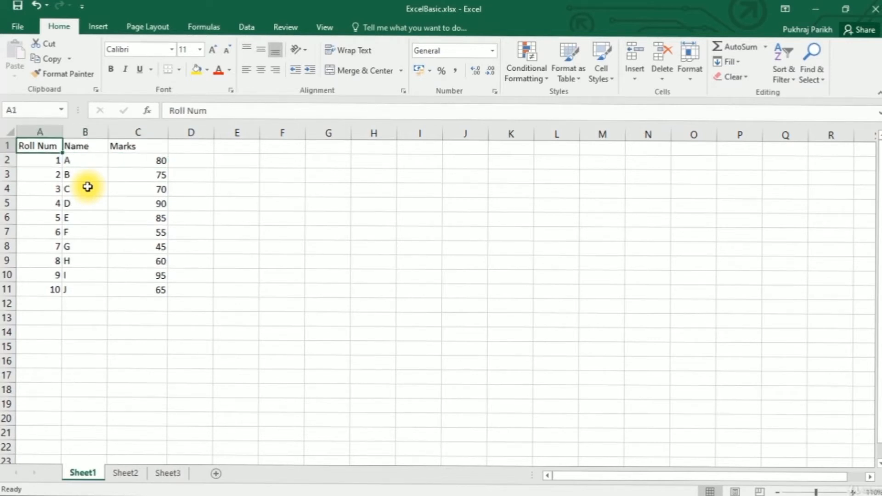
{"action": "left_click", "coordinate": [299, 217]}
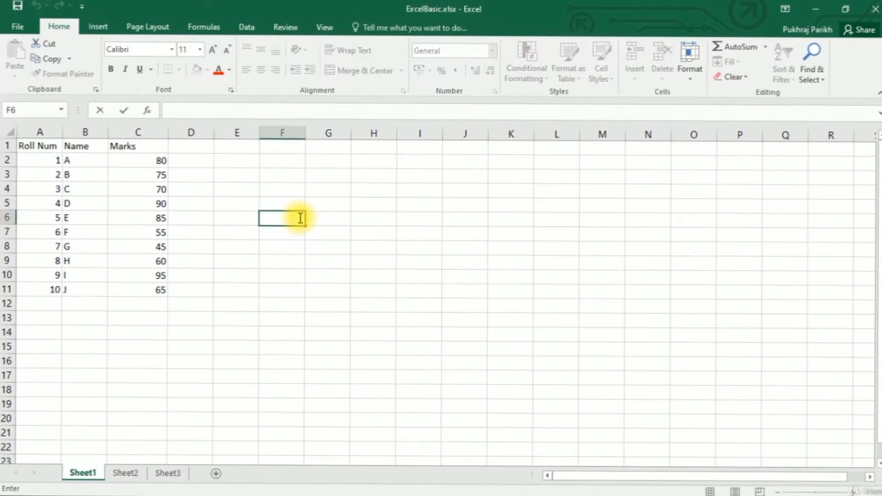
{"action": "key", "text": "Up"}
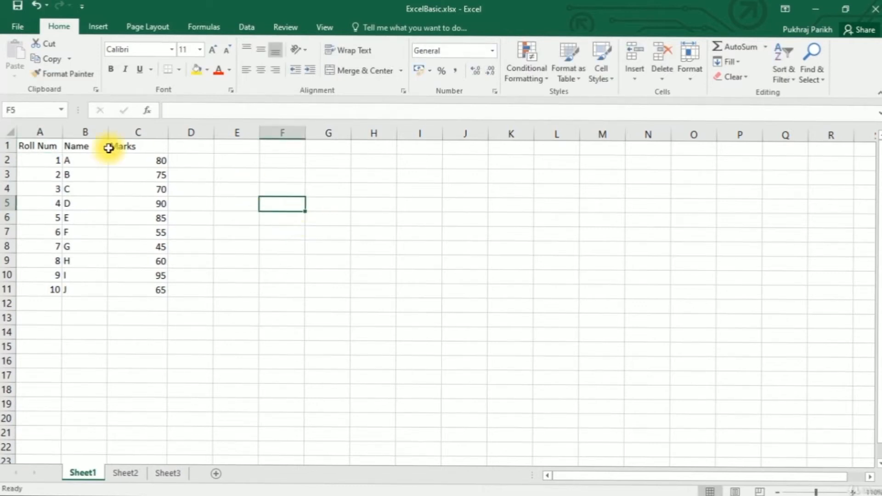
Jump the active cell from A1 along the edges of the data through A11, C11 and C1, and return to A1.
{"action": "left_click", "coordinate": [59, 148]}
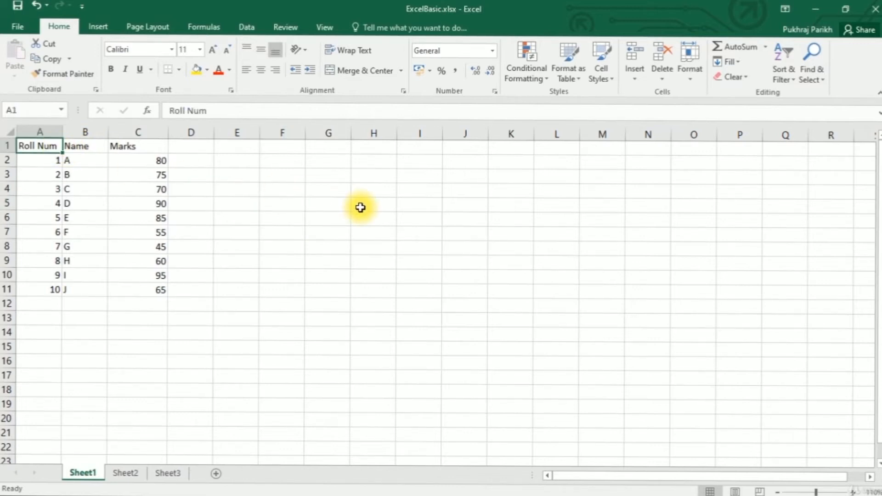
{"action": "key", "text": "ctrl+Down"}
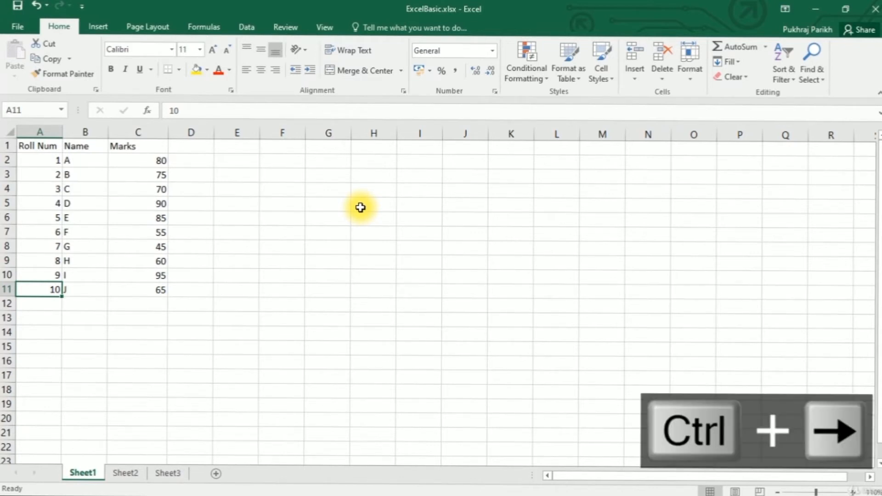
{"action": "key", "text": "ctrl+Right"}
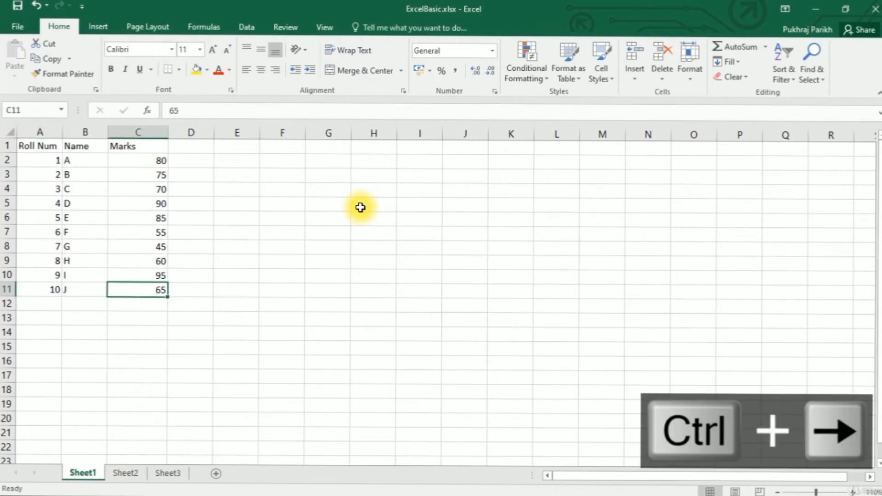
{"action": "key", "text": "ctrl+Up"}
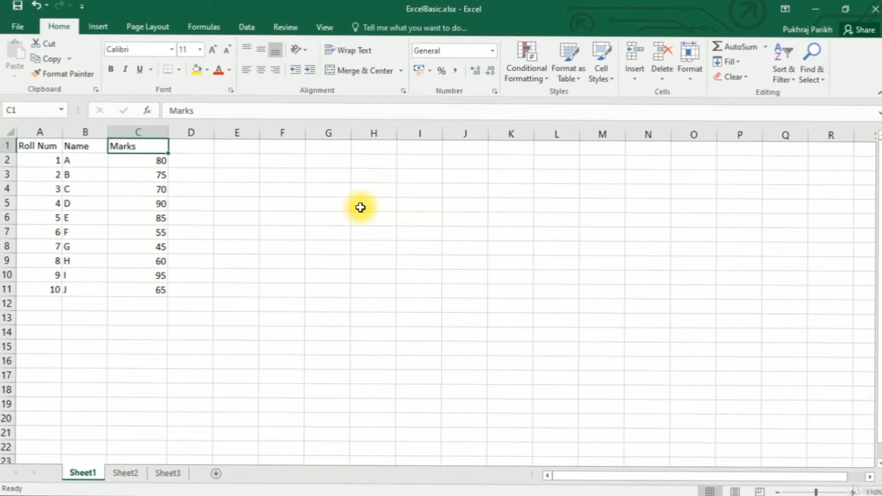
{"action": "key", "text": "Left"}
{"action": "key", "text": "Left"}
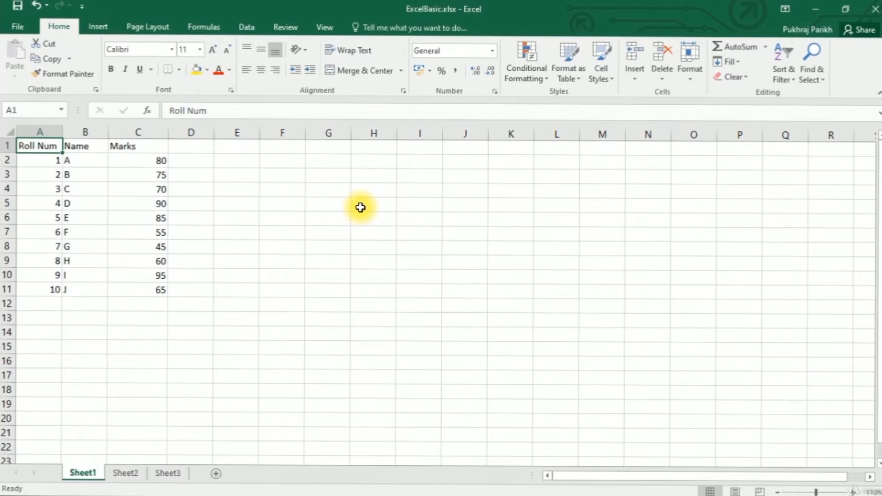
Cut the Marks header from C1 and paste it into D1.
{"action": "left_click", "coordinate": [149, 147]}
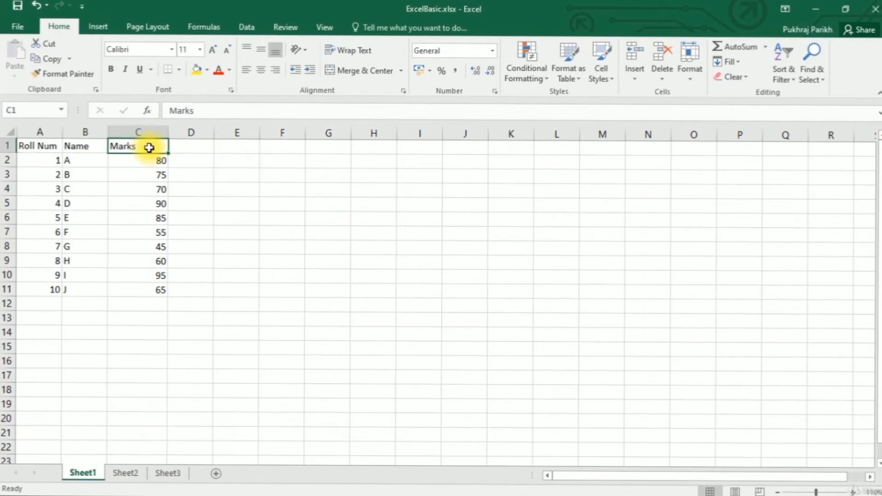
{"action": "left_click", "coordinate": [50, 45]}
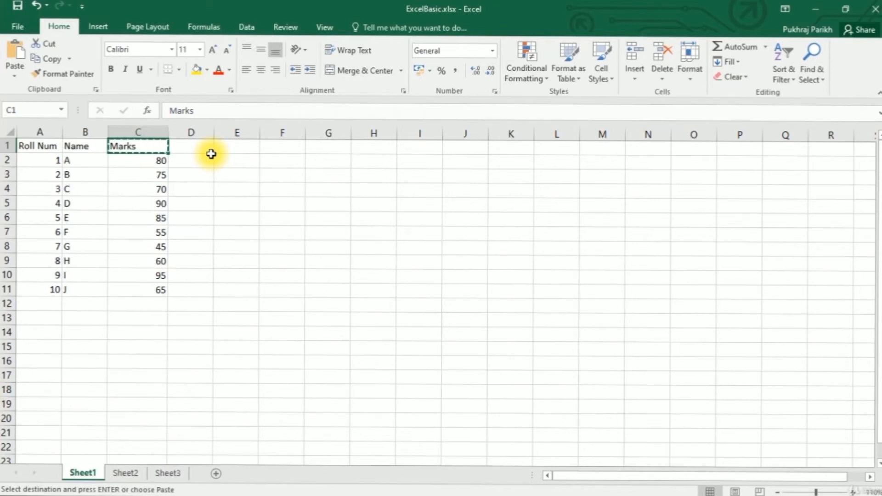
{"action": "left_click", "coordinate": [174, 149]}
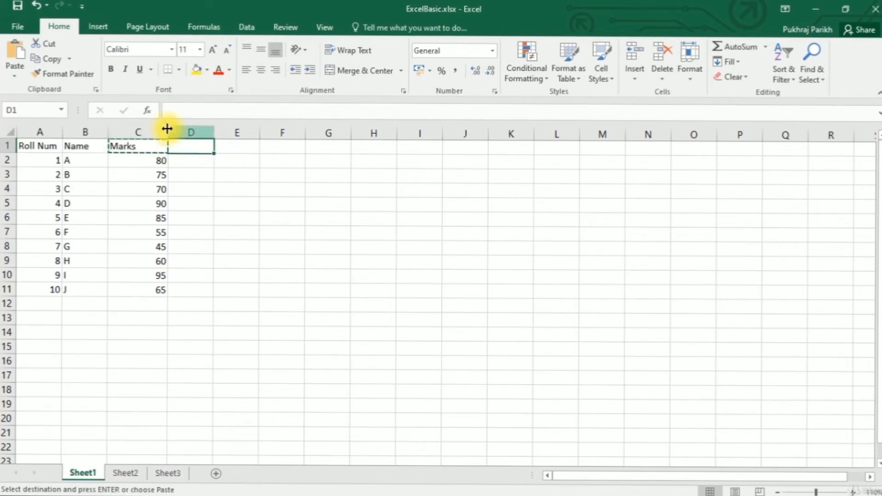
{"action": "left_click", "coordinate": [10, 56]}
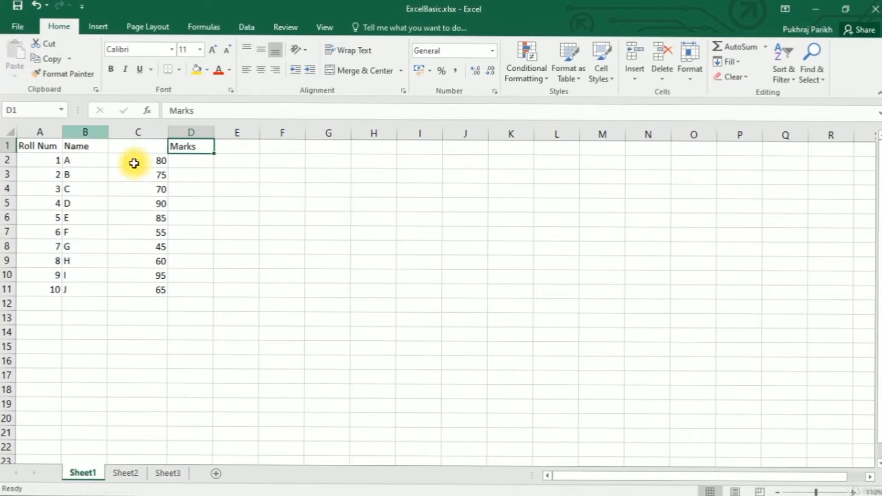
Cut the Marks header from D1 and paste it back into C1.
{"action": "left_click", "coordinate": [211, 215]}
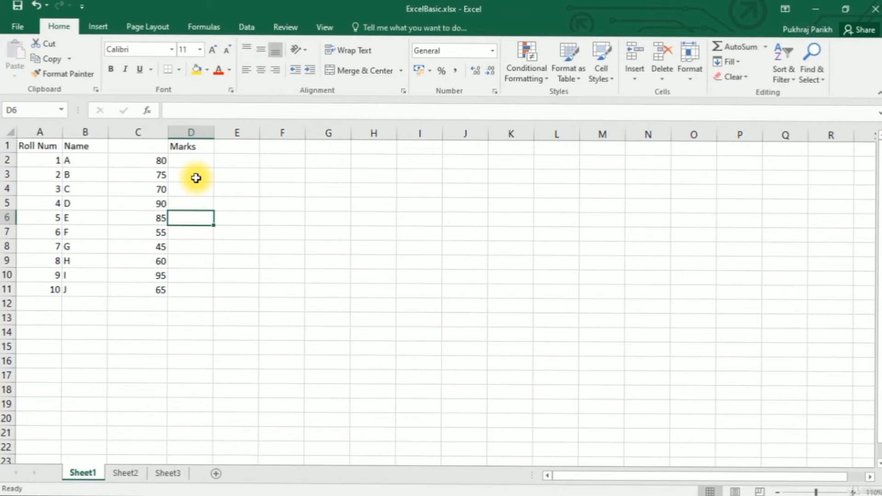
{"action": "left_click", "coordinate": [193, 146]}
{"action": "right_click", "coordinate": [194, 148]}
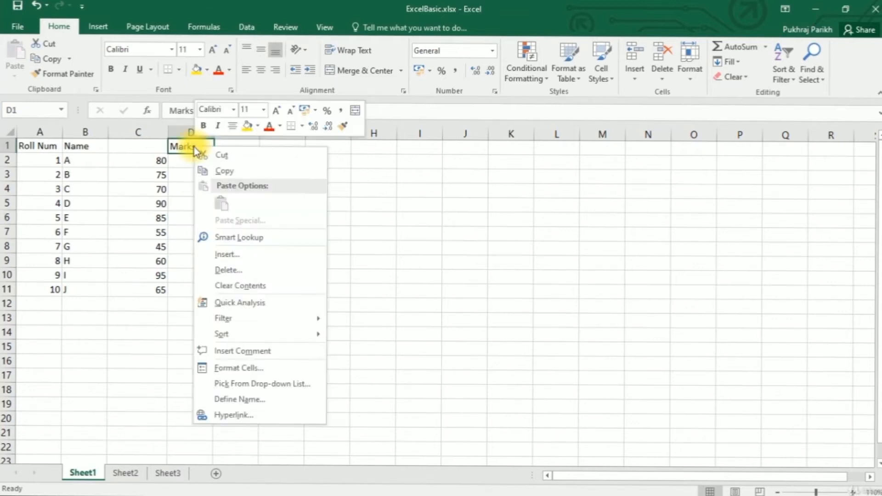
{"action": "left_click", "coordinate": [221, 157]}
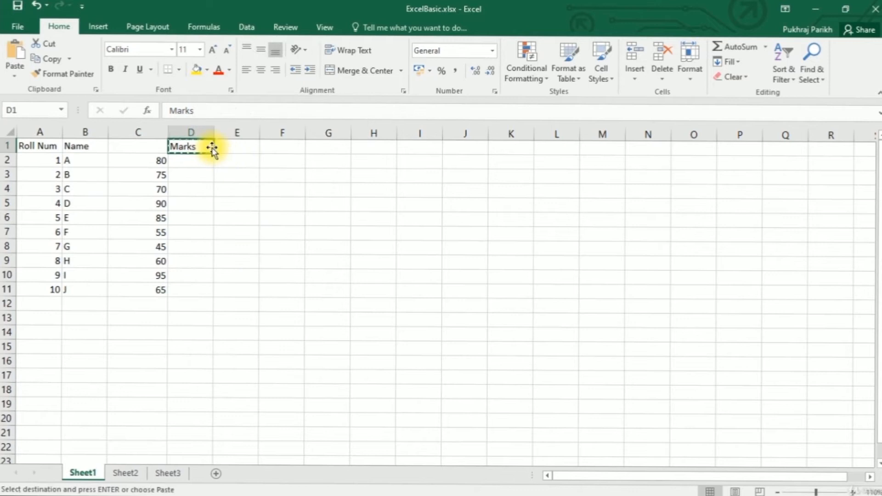
{"action": "left_click", "coordinate": [133, 145]}
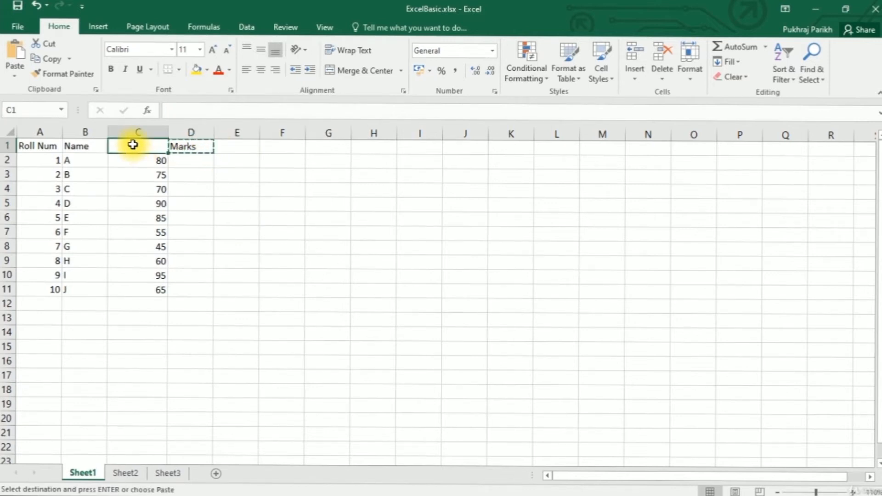
{"action": "right_click", "coordinate": [132, 145]}
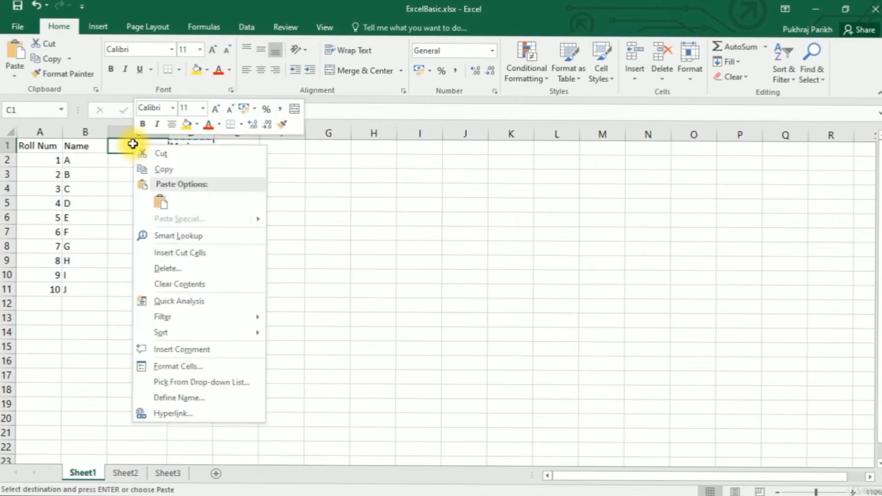
{"action": "left_click", "coordinate": [161, 203]}
{"action": "left_click", "coordinate": [206, 148]}
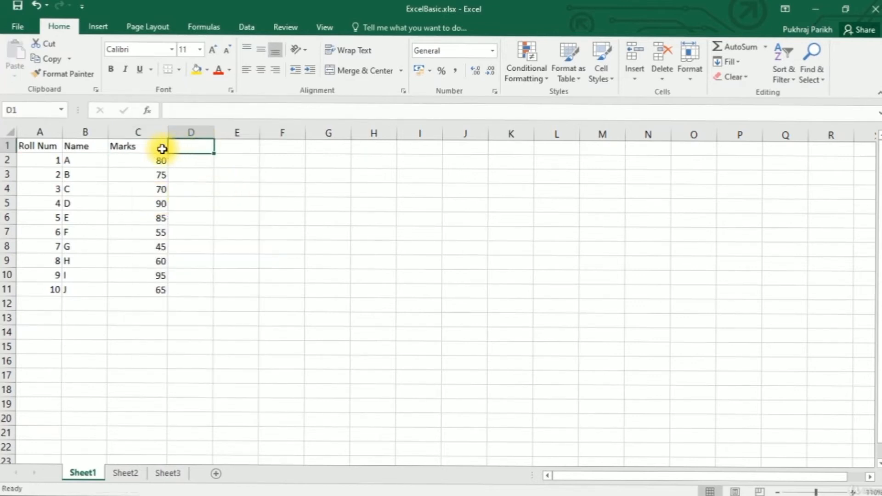
Move the Marks header from C1 to D1 by cutting and pasting it.
{"action": "left_click", "coordinate": [160, 147]}
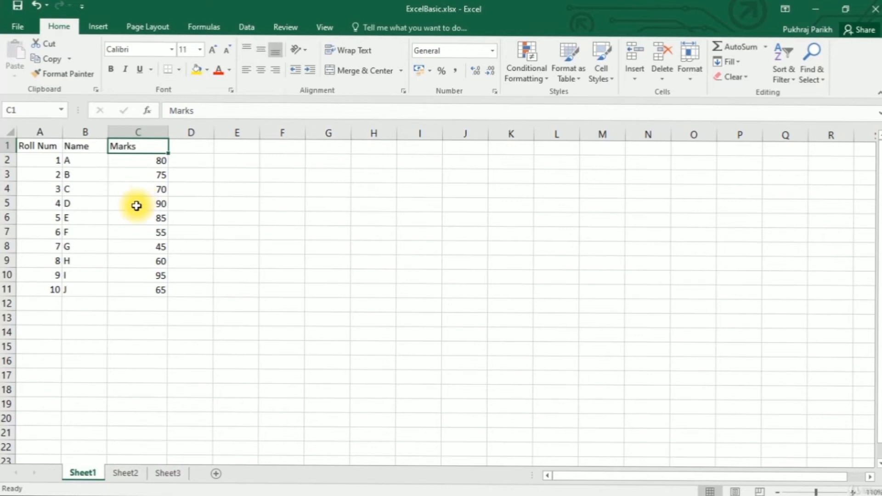
{"action": "key", "text": "ctrl+x"}
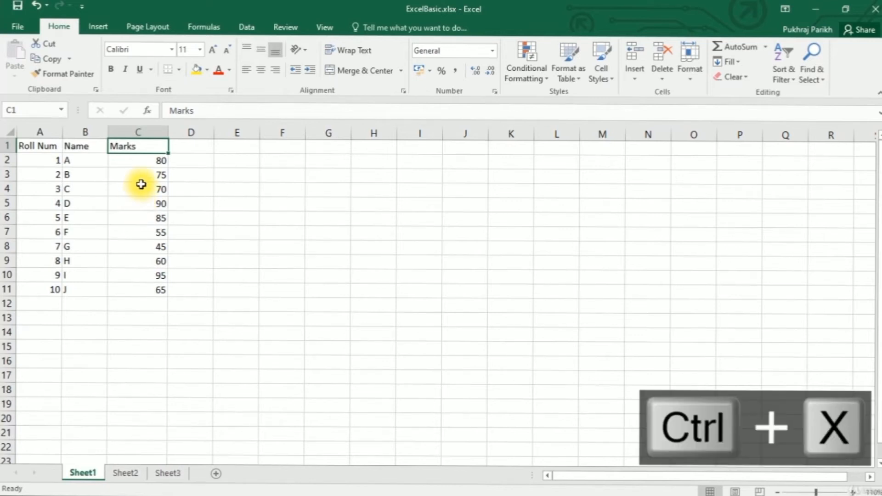
{"action": "key", "text": "ctrl+x"}
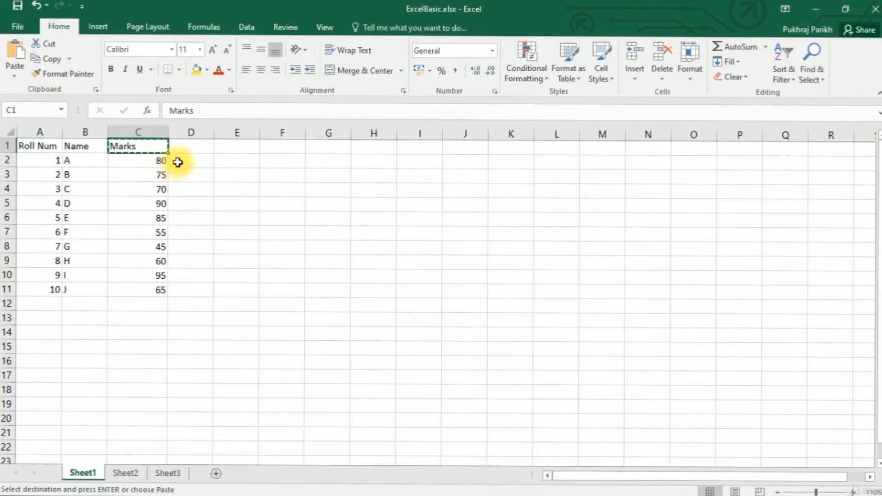
{"action": "left_click", "coordinate": [186, 147]}
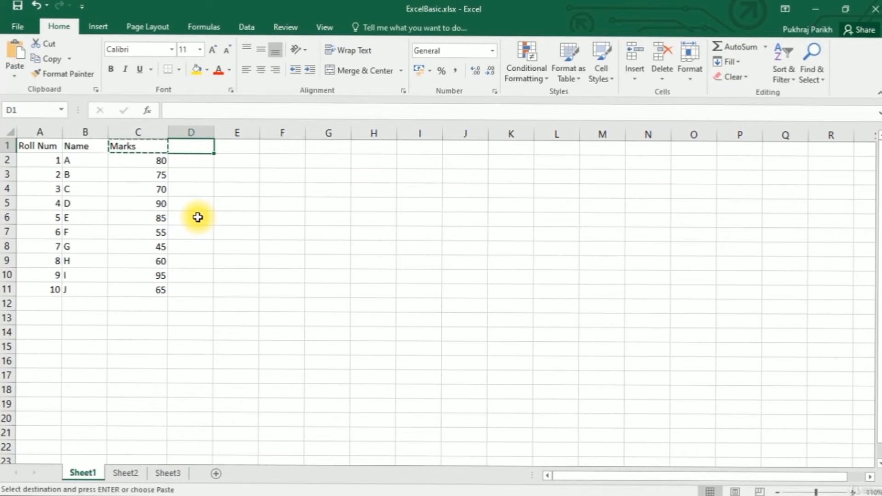
{"action": "key", "text": "ctrl+v"}
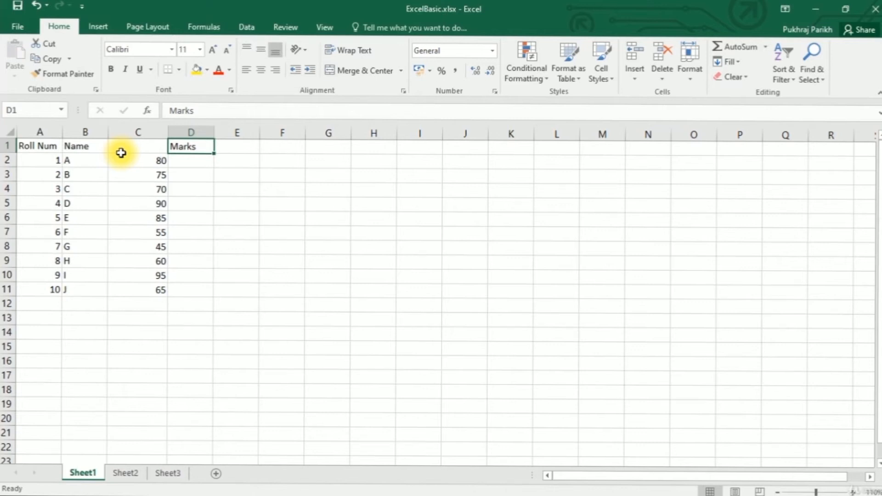
Move the Marks header from D1 back to C1 by cutting and pasting it.
{"action": "key", "text": "ctrl+x"}
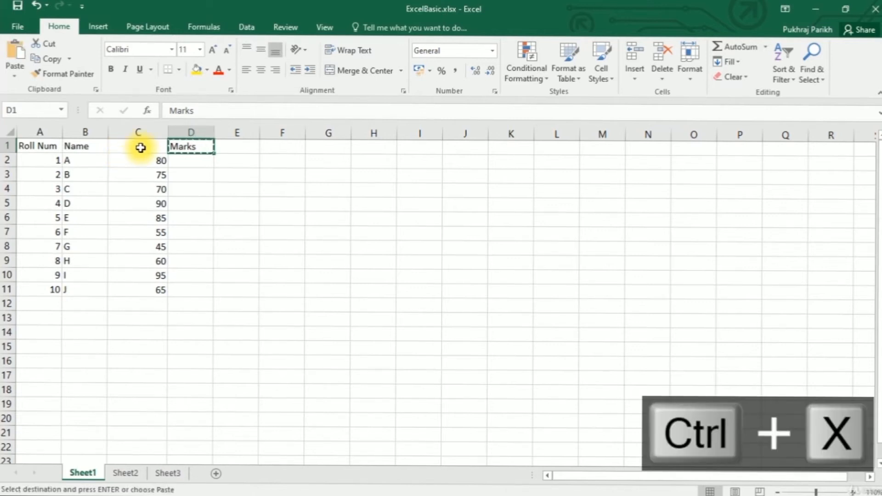
{"action": "left_click", "coordinate": [141, 148]}
{"action": "key", "text": "ctrl+v"}
{"action": "left_click", "coordinate": [146, 178]}
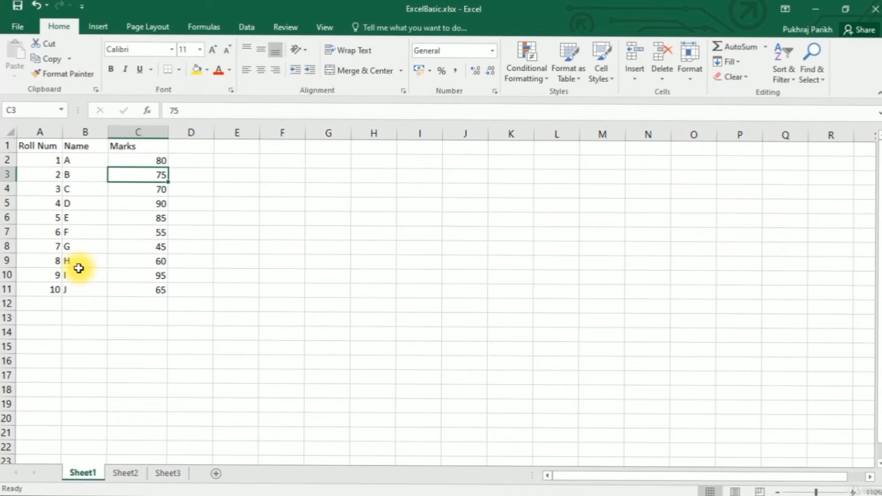
Copy the J entry in B11 and paste it into each of the cells B12 to B16.
{"action": "left_click", "coordinate": [76, 287]}
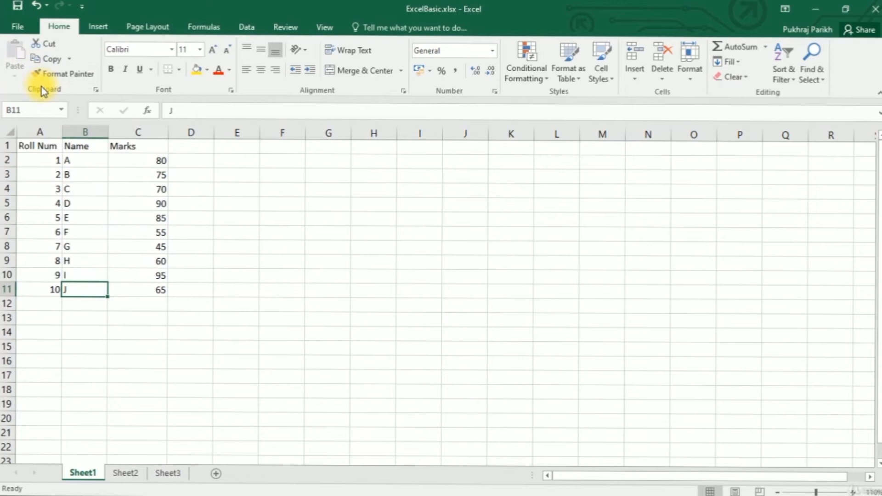
{"action": "left_click", "coordinate": [45, 60]}
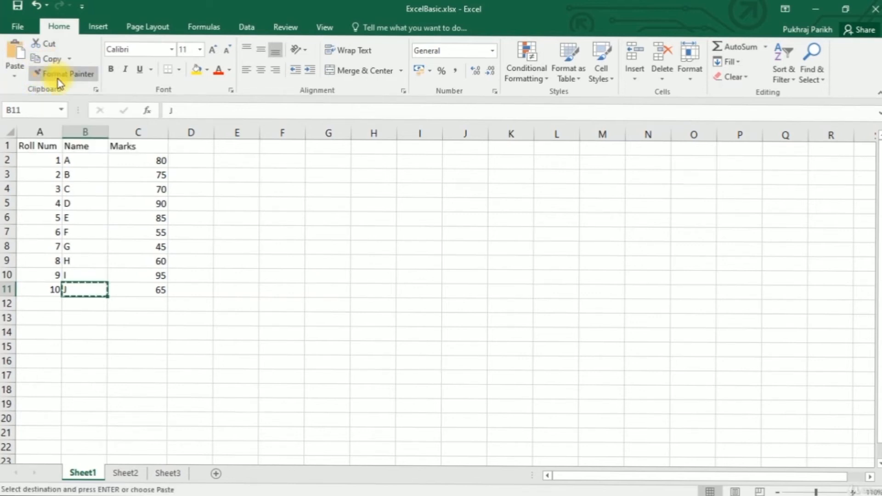
{"action": "left_click", "coordinate": [79, 301]}
{"action": "key", "text": "ctrl+v"}
{"action": "key", "text": "Down"}
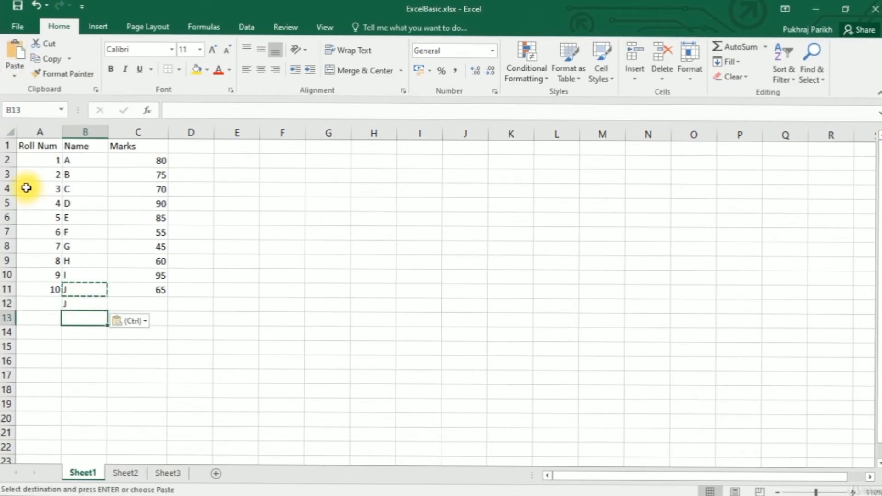
{"action": "left_click", "coordinate": [14, 52]}
{"action": "left_click", "coordinate": [75, 331]}
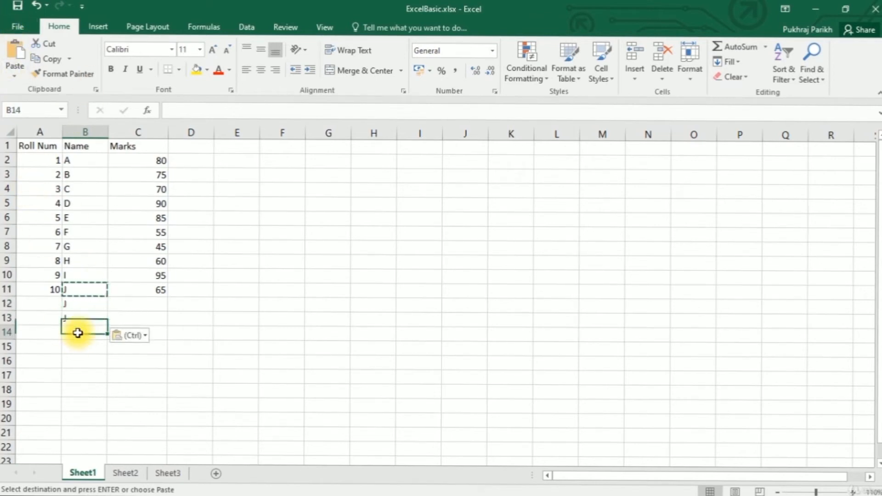
{"action": "left_click", "coordinate": [14, 52]}
{"action": "left_click", "coordinate": [68, 347]}
{"action": "left_click", "coordinate": [14, 52]}
{"action": "left_click", "coordinate": [83, 362]}
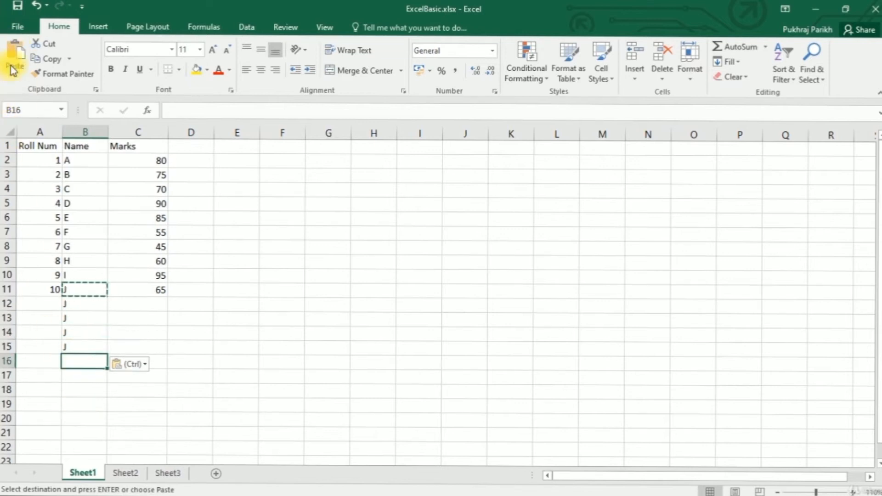
{"action": "left_click", "coordinate": [14, 52]}
{"action": "left_click", "coordinate": [146, 348]}
{"action": "left_click", "coordinate": [87, 299]}
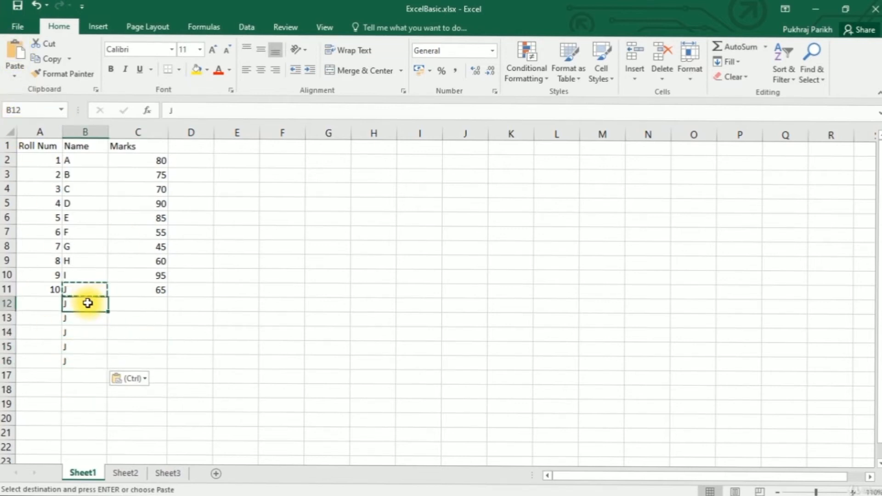
Copy the mark in C11 and paste it into C12.
{"action": "left_click", "coordinate": [92, 290]}
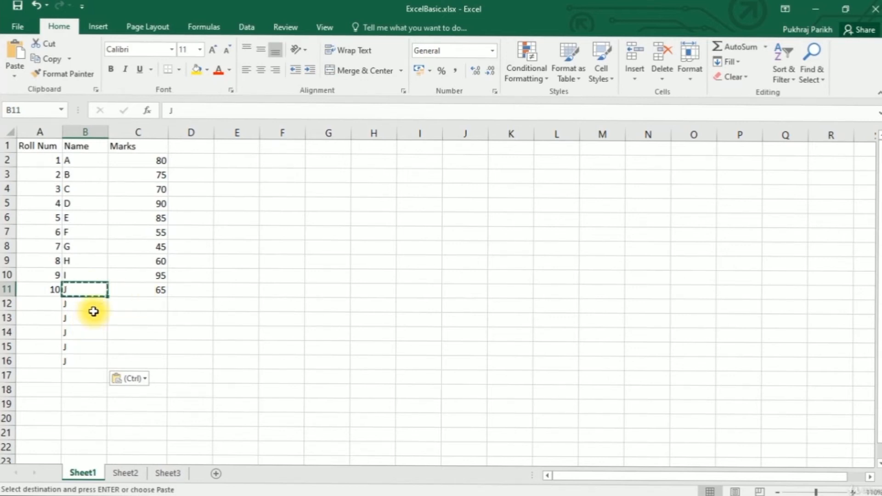
{"action": "left_click", "coordinate": [141, 293]}
{"action": "right_click", "coordinate": [141, 293]}
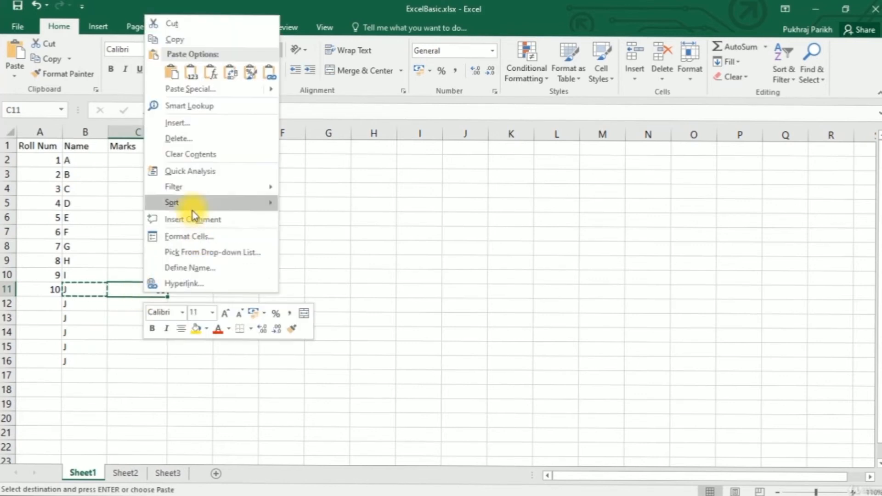
{"action": "left_click", "coordinate": [174, 40]}
{"action": "right_click", "coordinate": [140, 303]}
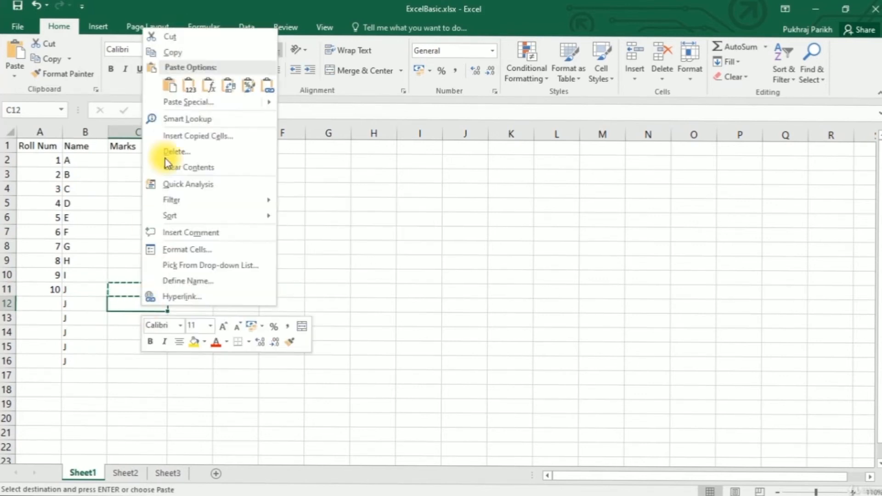
{"action": "left_click", "coordinate": [170, 86]}
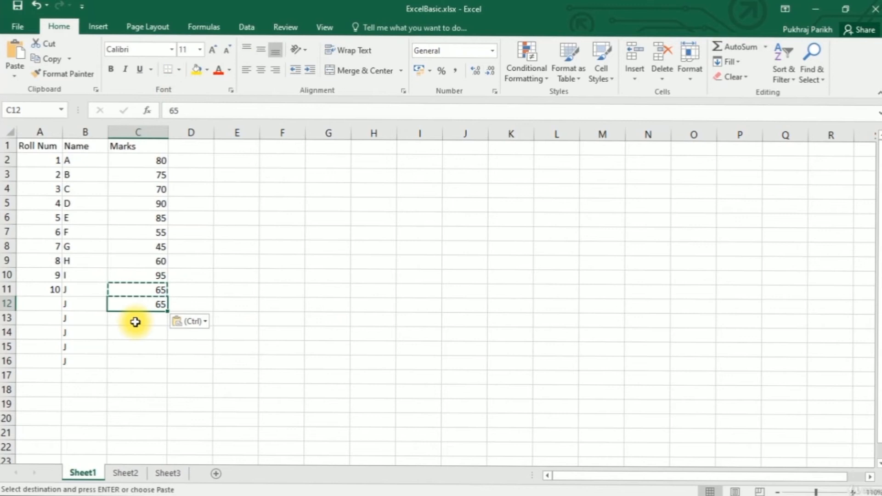
Copy the roll number in A11 and paste it into A12.
{"action": "left_click", "coordinate": [187, 292]}
{"action": "left_click", "coordinate": [151, 294]}
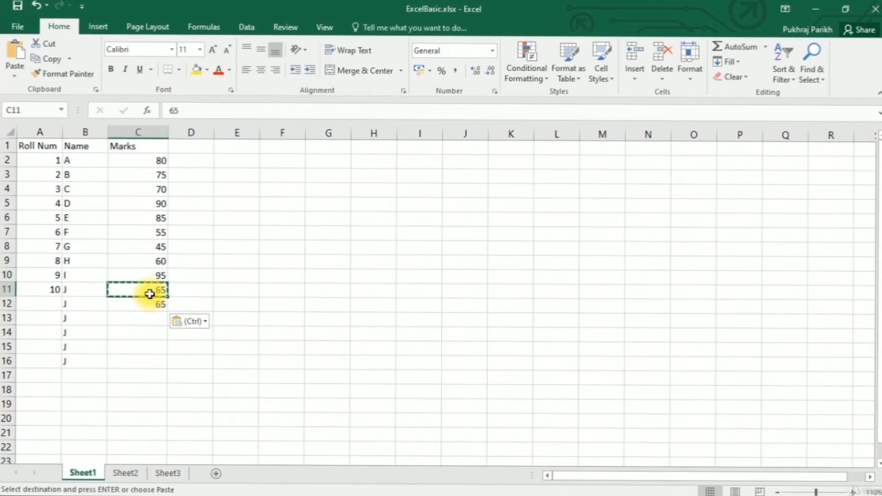
{"action": "key", "text": "ctrl+c"}
{"action": "left_click", "coordinate": [55, 289]}
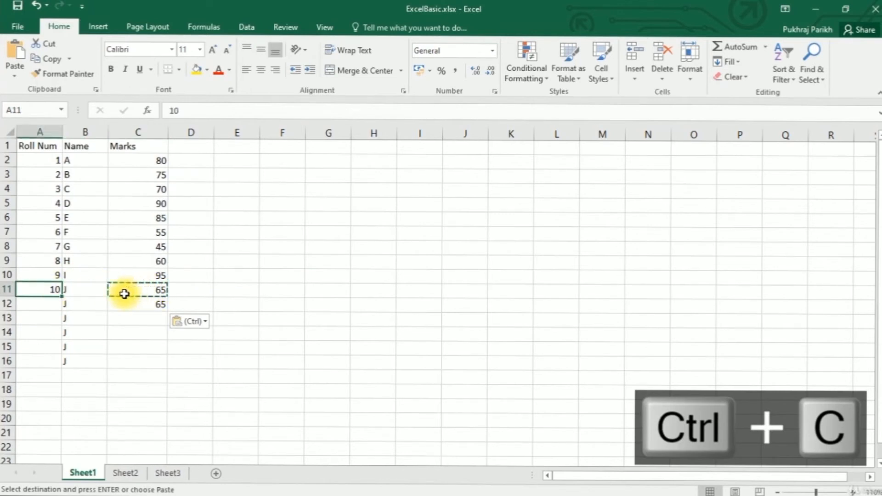
{"action": "key", "text": "ctrl+c"}
{"action": "left_click", "coordinate": [46, 306]}
{"action": "key", "text": "ctrl+v"}
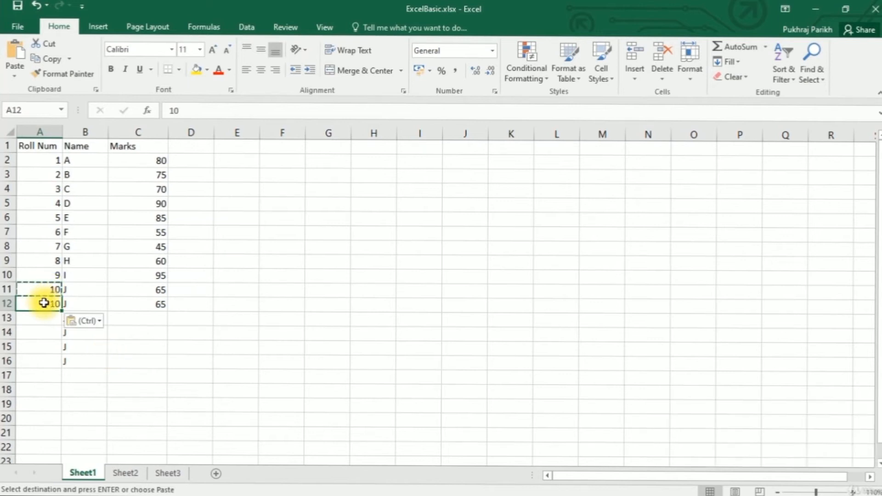
Copy the mark in C12 and paste it into each of the cells C13 to C16.
{"action": "left_click", "coordinate": [146, 303]}
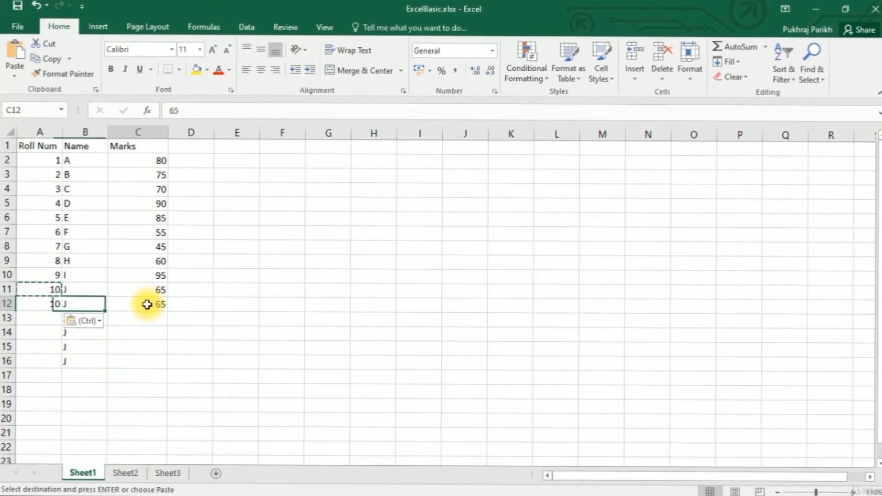
{"action": "key", "text": "ctrl+c"}
{"action": "left_click", "coordinate": [140, 319]}
{"action": "key", "text": "ctrl+v"}
{"action": "left_click", "coordinate": [140, 333]}
{"action": "key", "text": "ctrl+v"}
{"action": "left_click", "coordinate": [140, 347]}
{"action": "key", "text": "ctrl+v"}
{"action": "key", "text": "ctrl+v"}
Copy the roll number in A12 and paste it into each of the cells A13 to A16.
{"action": "left_click", "coordinate": [41, 305]}
{"action": "key", "text": "ctrl+c"}
{"action": "left_click", "coordinate": [39, 318]}
{"action": "key", "text": "ctrl+v"}
{"action": "left_click", "coordinate": [43, 332]}
{"action": "key", "text": "ctrl+v"}
{"action": "left_click", "coordinate": [41, 345]}
{"action": "key", "text": "ctrl+v"}
{"action": "left_click", "coordinate": [39, 361]}
{"action": "key", "text": "ctrl+v"}
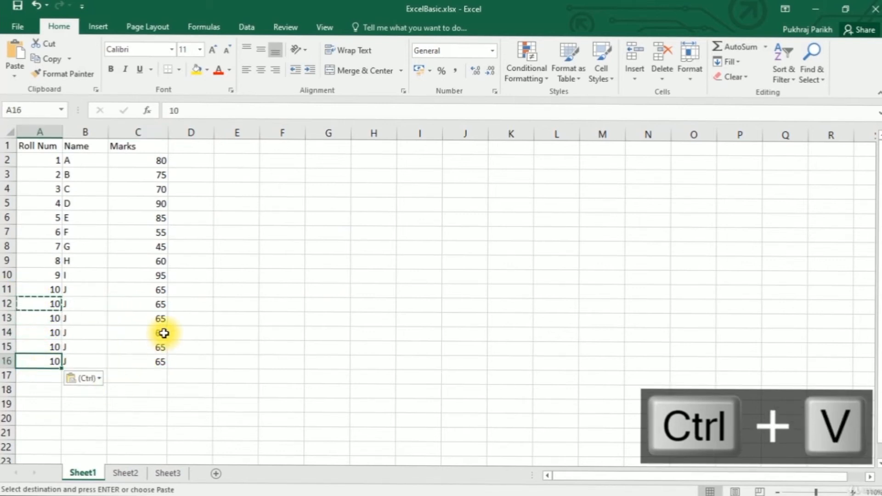
Move the whole marks table from A1:C16 by cutting it and pasting it at E1.
{"action": "left_click", "coordinate": [163, 333]}
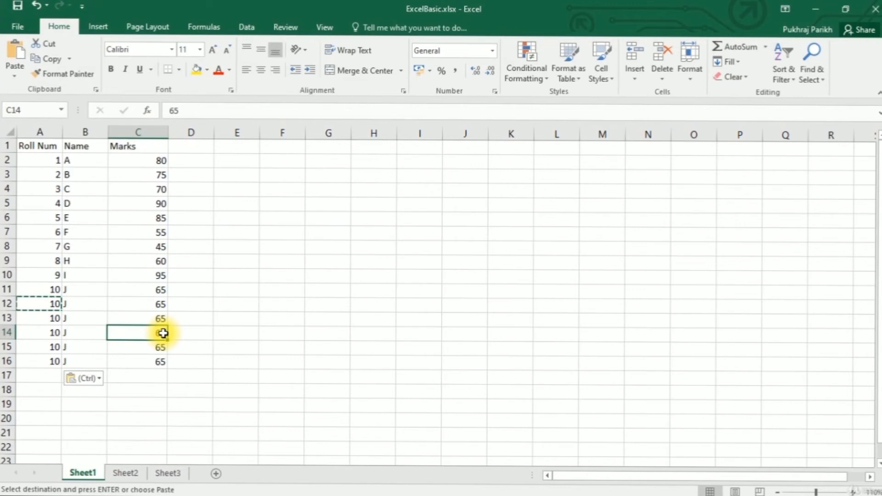
{"action": "left_click", "coordinate": [44, 146]}
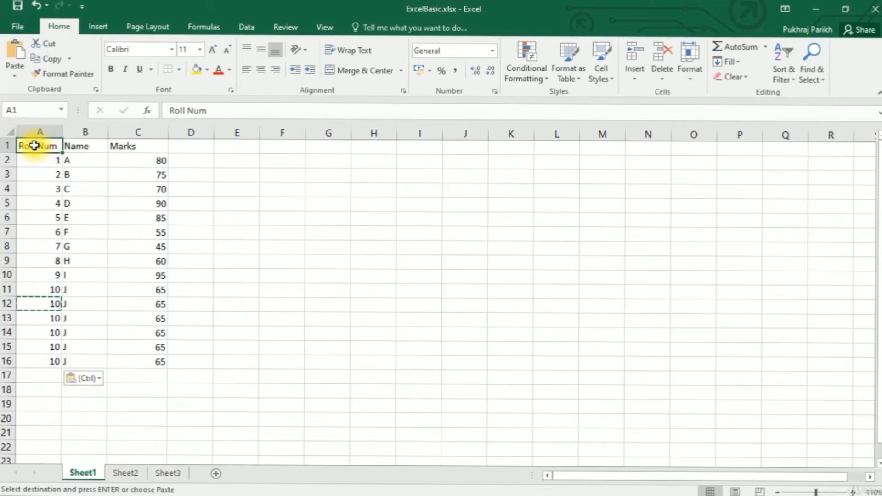
{"action": "left_click_drag", "start_coordinate": [34, 145], "coordinate": [143, 366]}
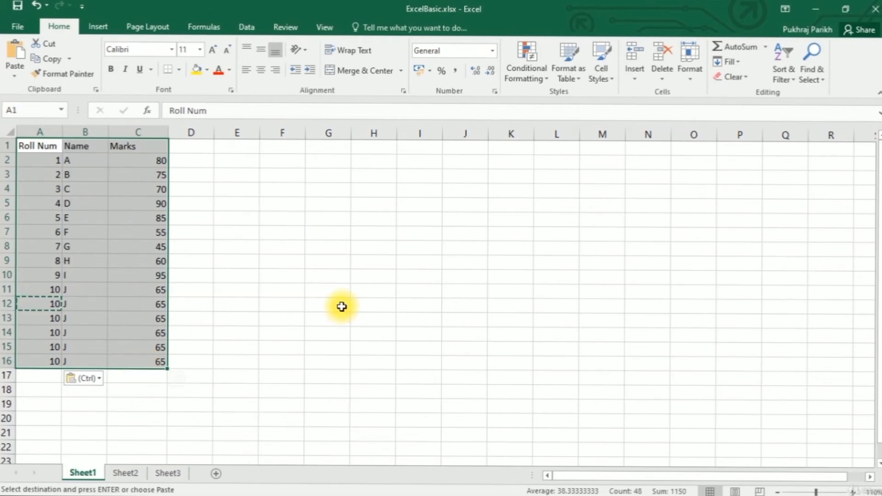
{"action": "key", "text": "ctrl+x"}
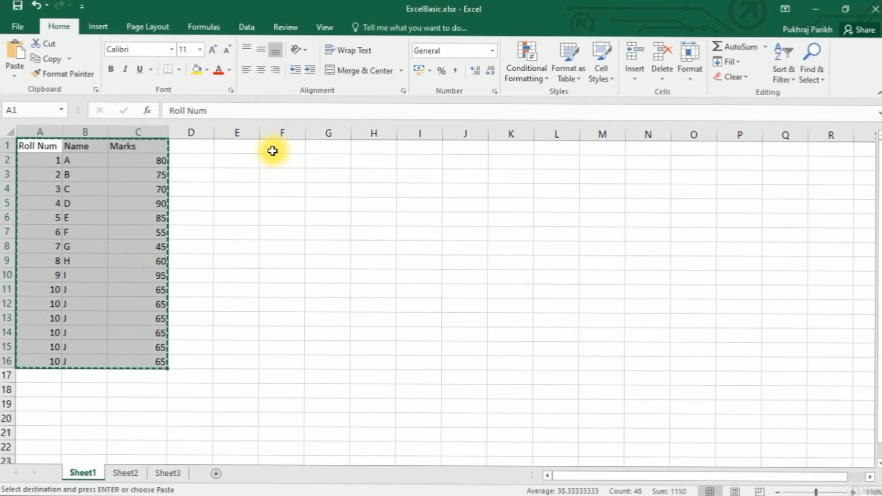
{"action": "left_click", "coordinate": [248, 150]}
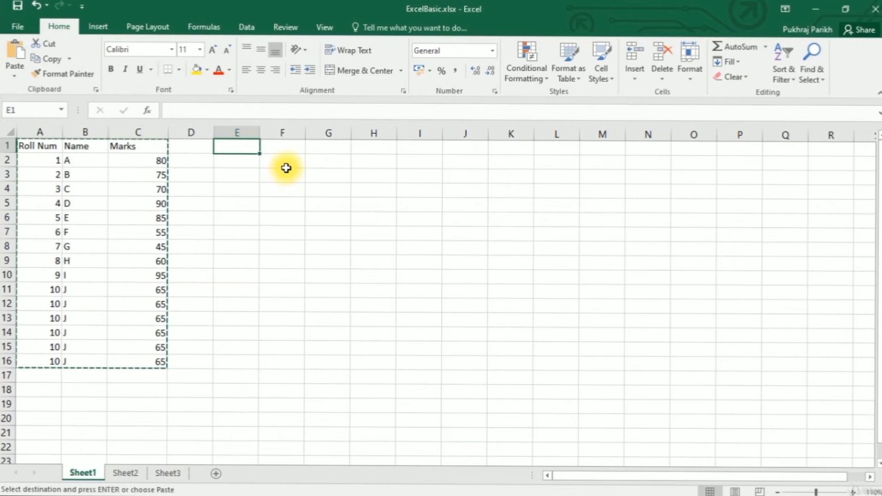
{"action": "key", "text": "ctrl+v"}
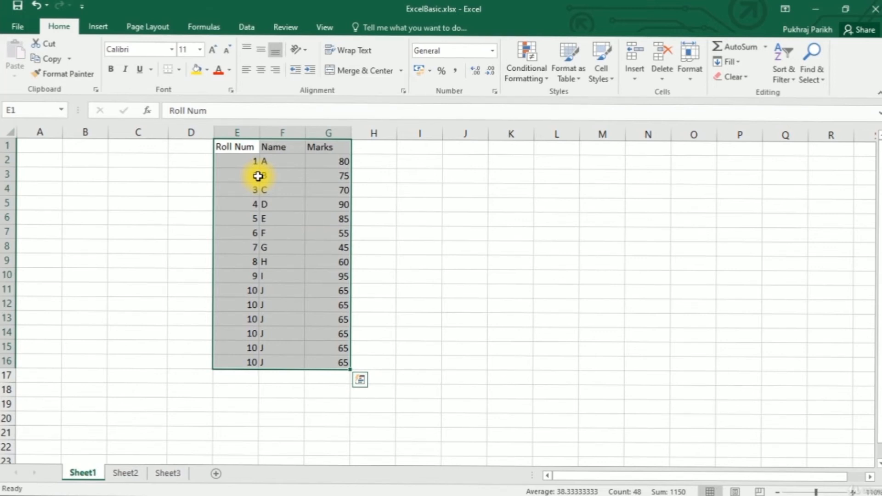
Copy the marks table in E1:G16 and paste it at A1, keeping the default paste format.
{"action": "left_click", "coordinate": [256, 147]}
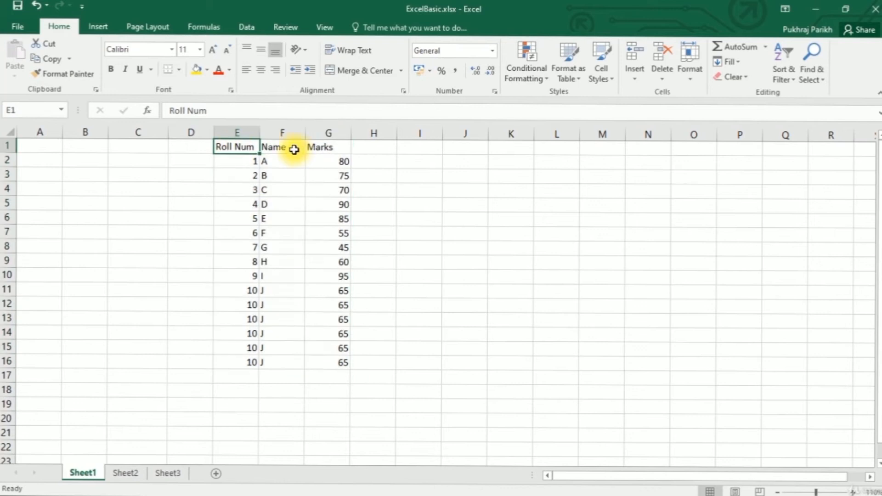
{"action": "left_click_drag", "start_coordinate": [297, 150], "coordinate": [338, 353]}
{"action": "key", "text": "ctrl+c"}
{"action": "left_click", "coordinate": [49, 143]}
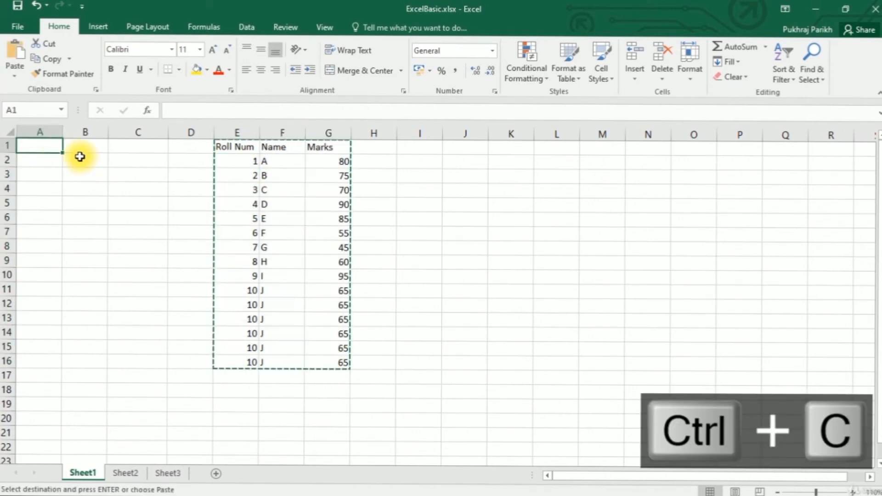
{"action": "key", "text": "ctrl+v"}
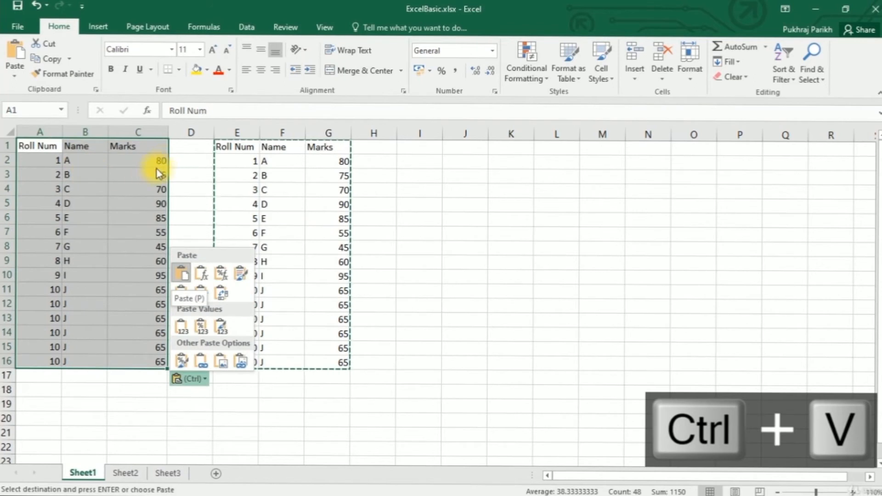
{"action": "key", "text": "ctrl"}
{"action": "left_click", "coordinate": [173, 160]}
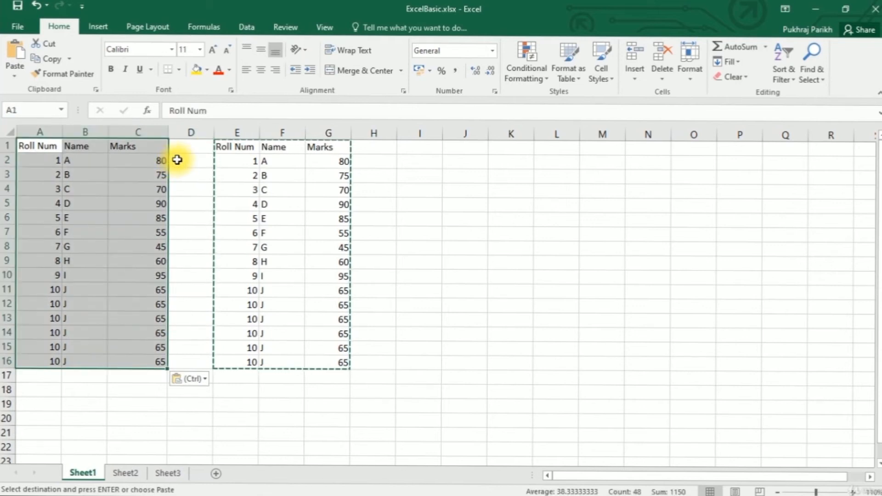
Delete the contents of the duplicate marks table in E1:G16.
{"action": "left_click", "coordinate": [178, 160]}
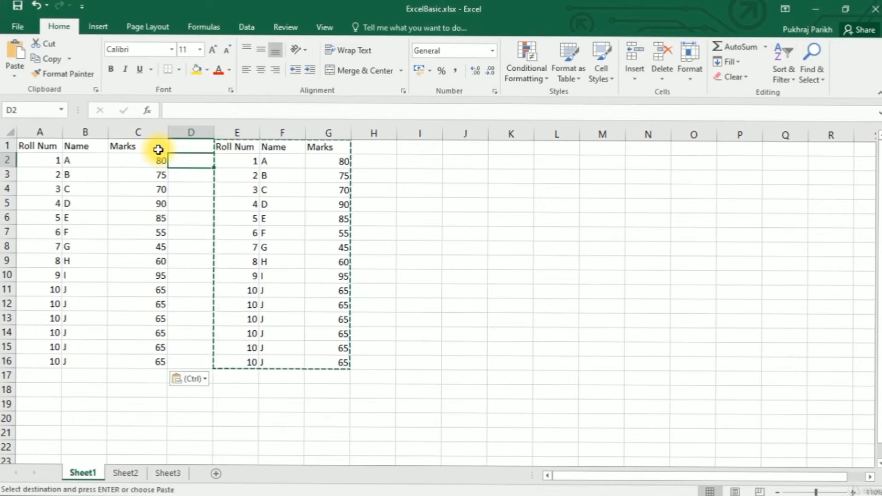
{"action": "left_click_drag", "start_coordinate": [236, 147], "coordinate": [320, 354]}
{"action": "key", "text": "Delete"}
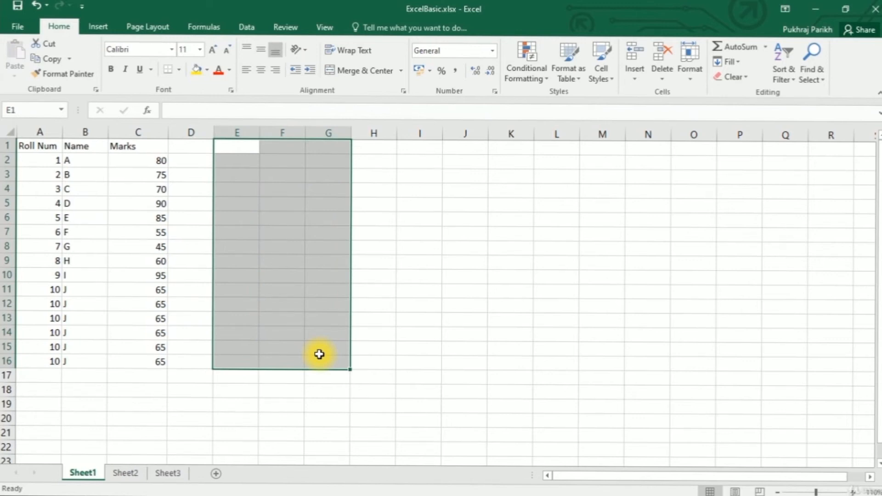
Select the header cells A1 to C1 by extending the selection one cell at a time.
{"action": "left_click", "coordinate": [41, 145]}
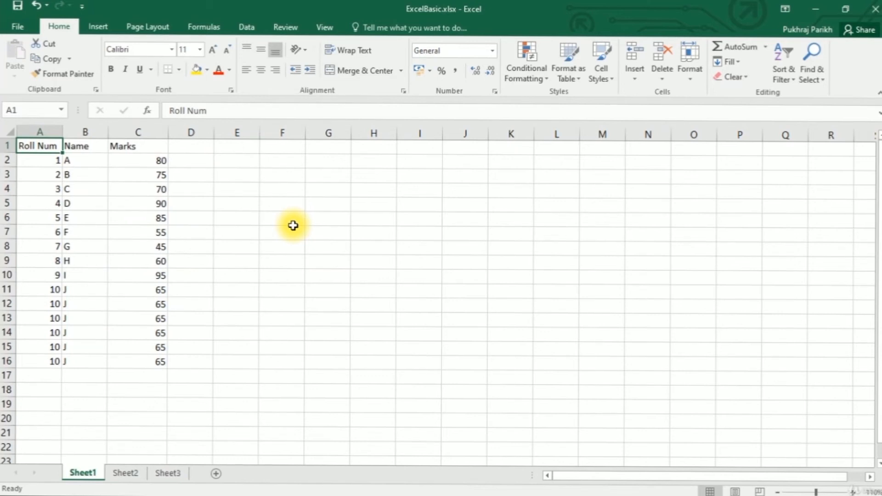
{"action": "key", "text": "shift+Right"}
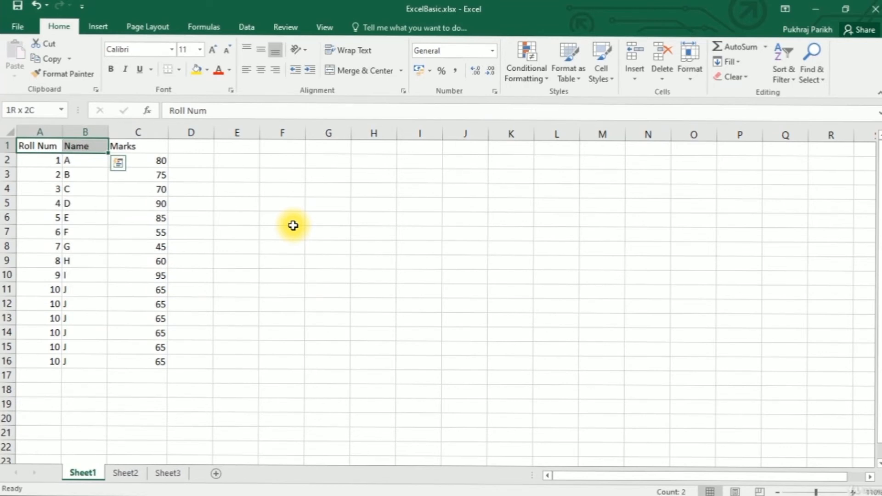
{"action": "key", "text": "shift+Right"}
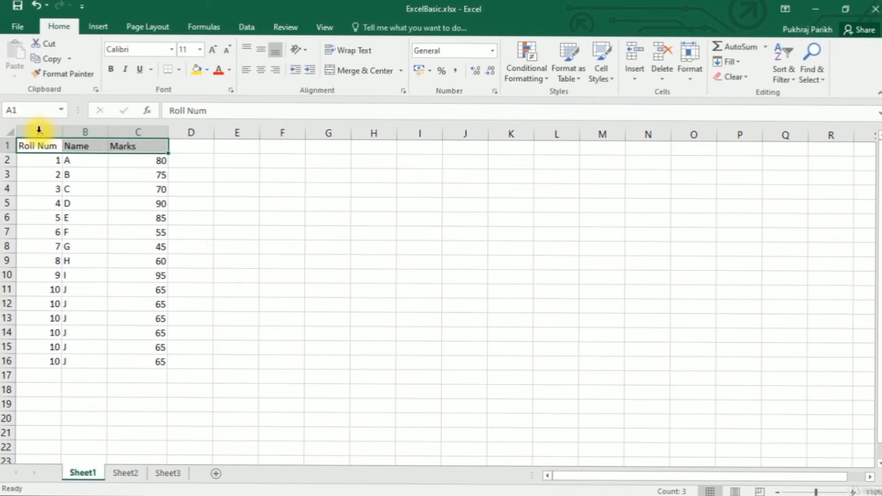
Select the whole table from A1 to C16, cut it and paste it at F1.
{"action": "left_click", "coordinate": [38, 146]}
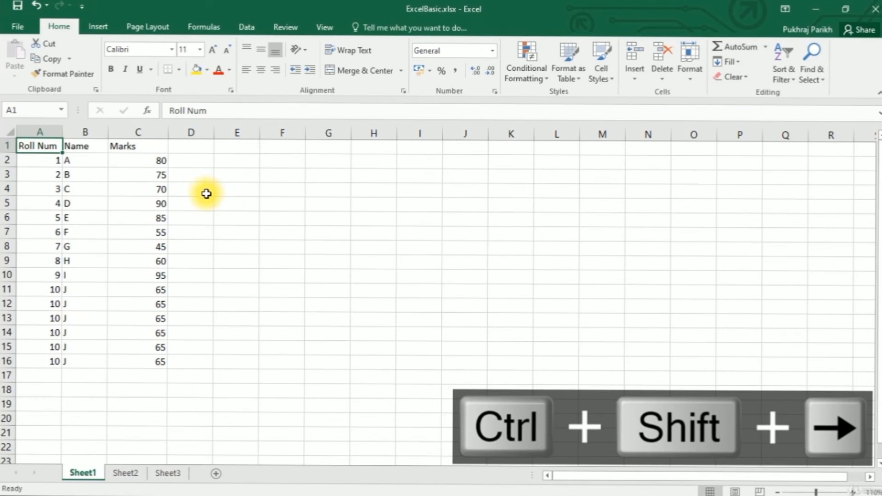
{"action": "key", "text": "ctrl+shift+Right"}
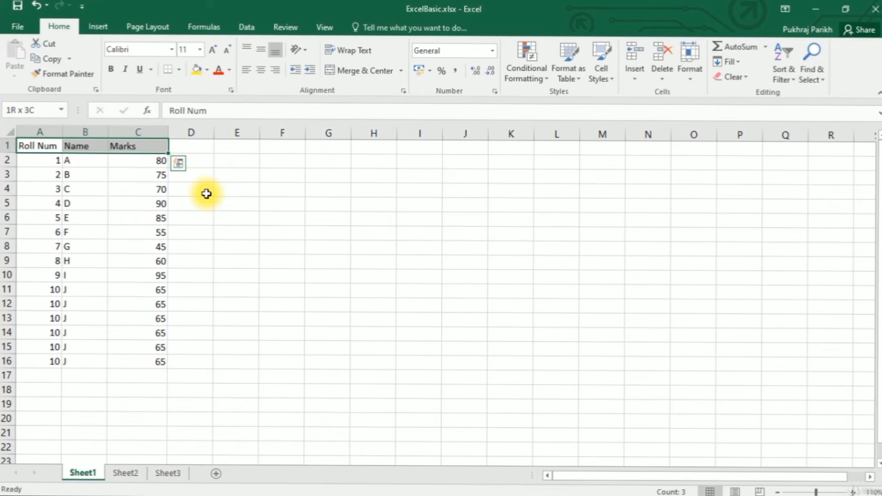
{"action": "key", "text": "shift+Down"}
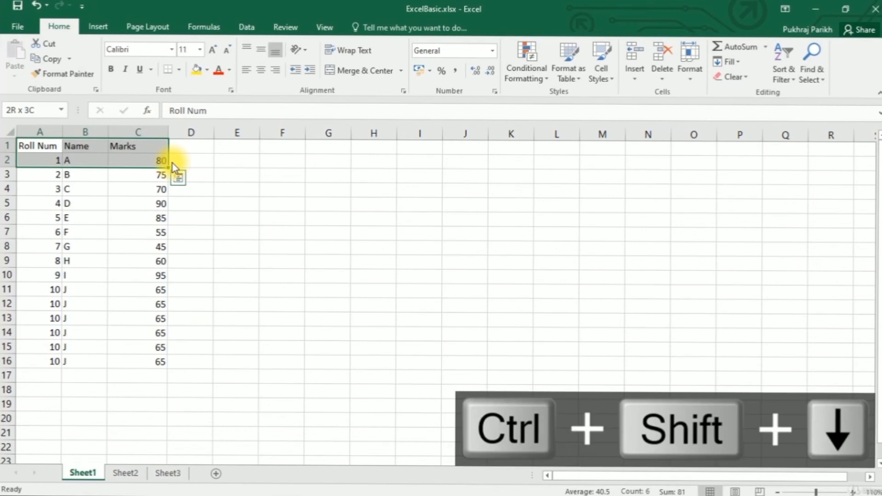
{"action": "key", "text": "ctrl+shift+Down"}
{"action": "key", "text": "ctrl+q"}
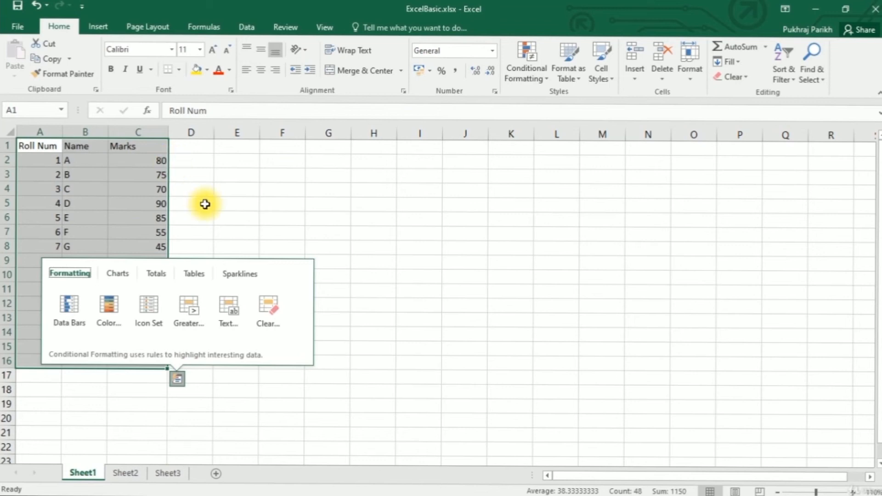
{"action": "key", "text": "Escape"}
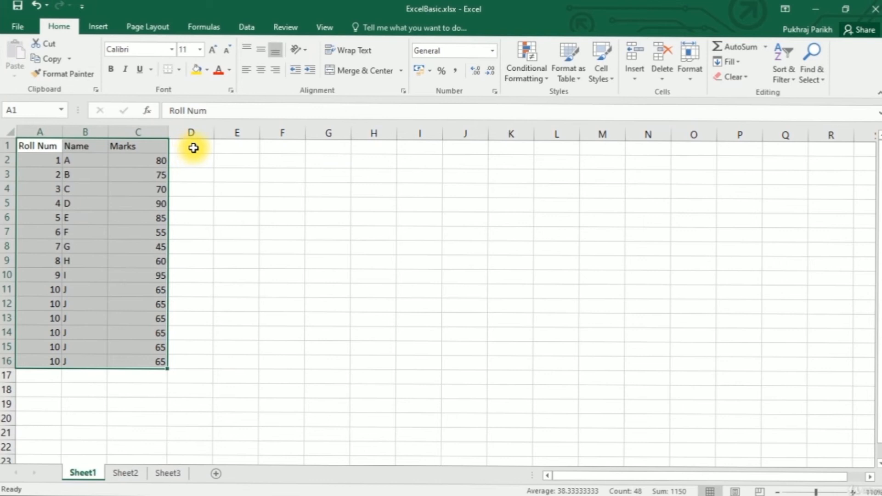
{"action": "key", "text": "ctrl+x"}
{"action": "left_click", "coordinate": [273, 148]}
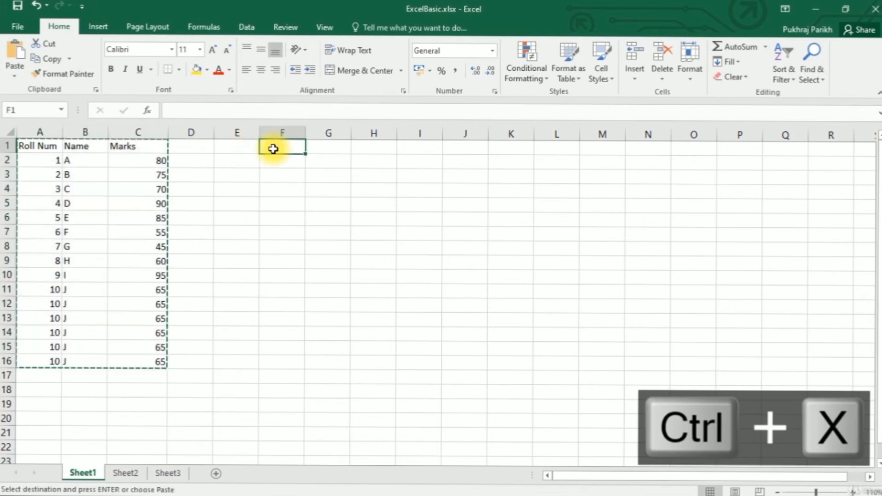
{"action": "key", "text": "ctrl+v"}
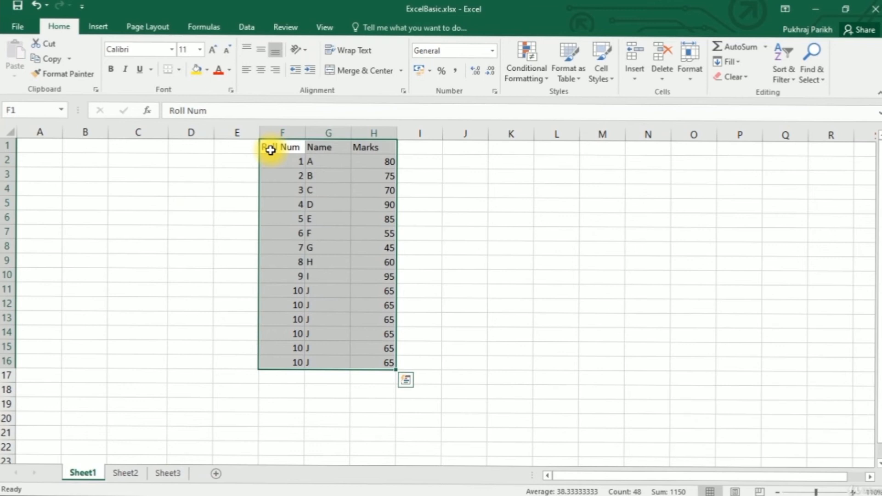
Copy the marks table in F1:H16 and paste it at A1, keeping the original in place.
{"action": "key", "text": "ctrl+x"}
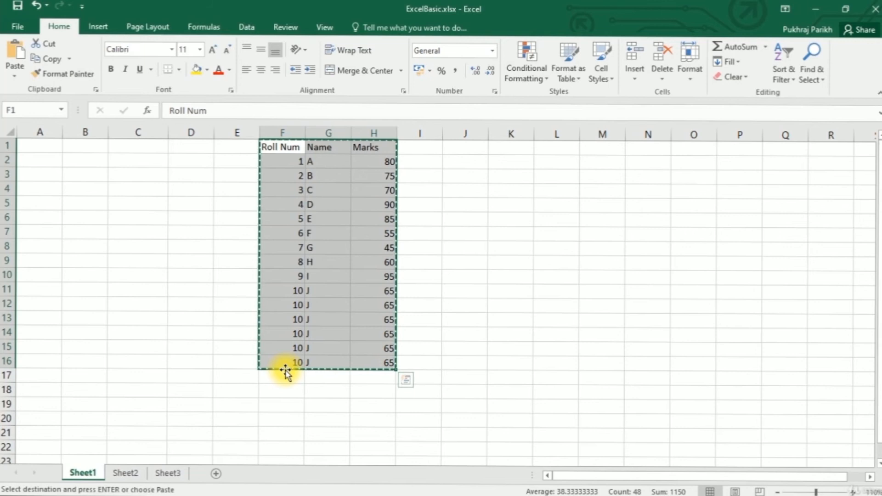
{"action": "key", "text": "Escape"}
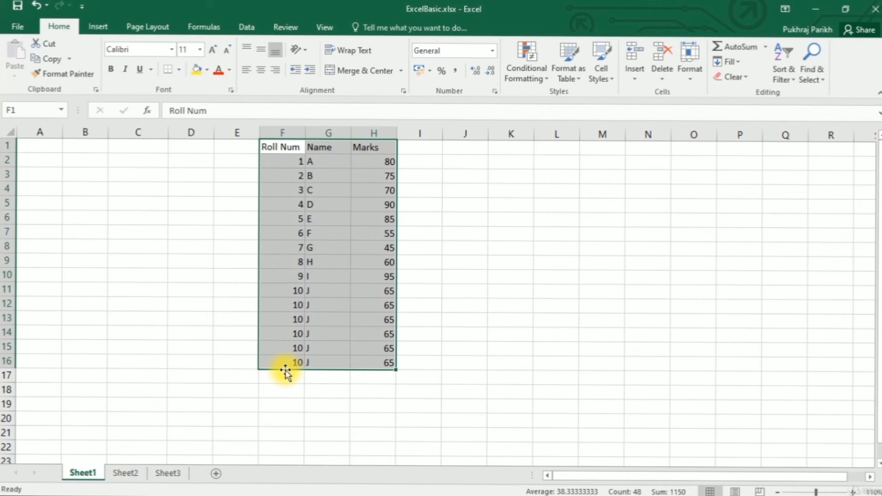
{"action": "key", "text": "ctrl+c"}
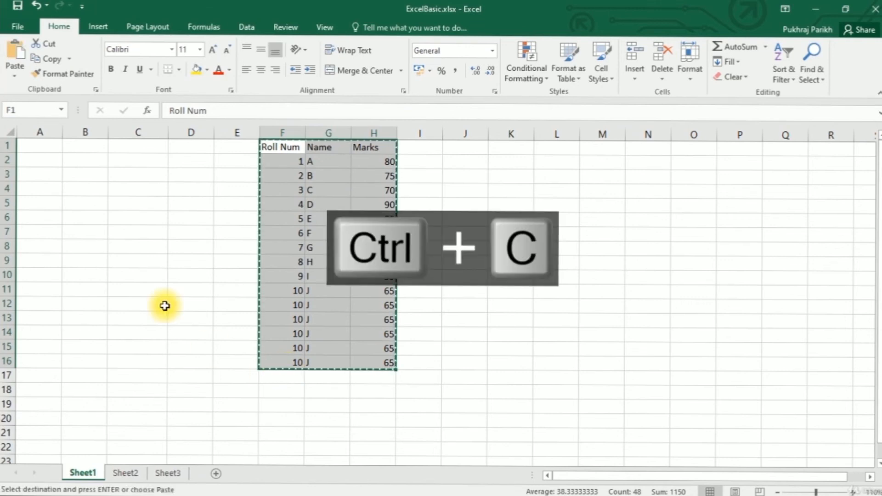
{"action": "left_click", "coordinate": [41, 145]}
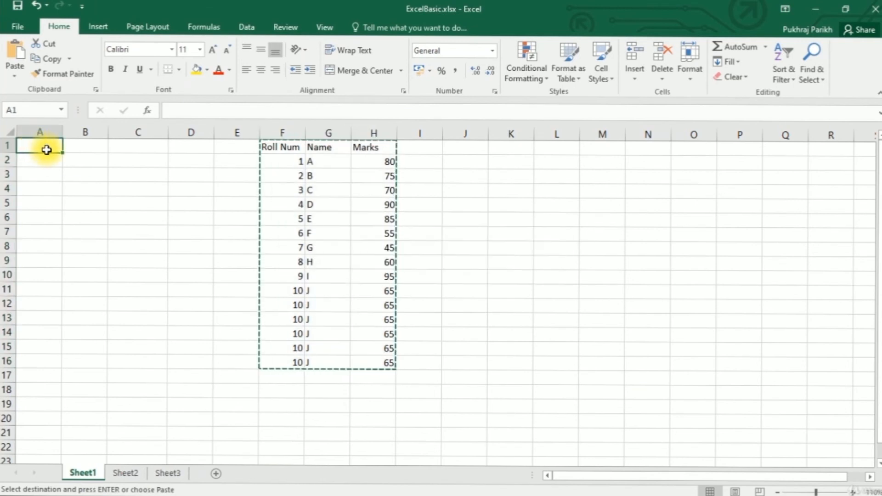
{"action": "key", "text": "ctrl+v"}
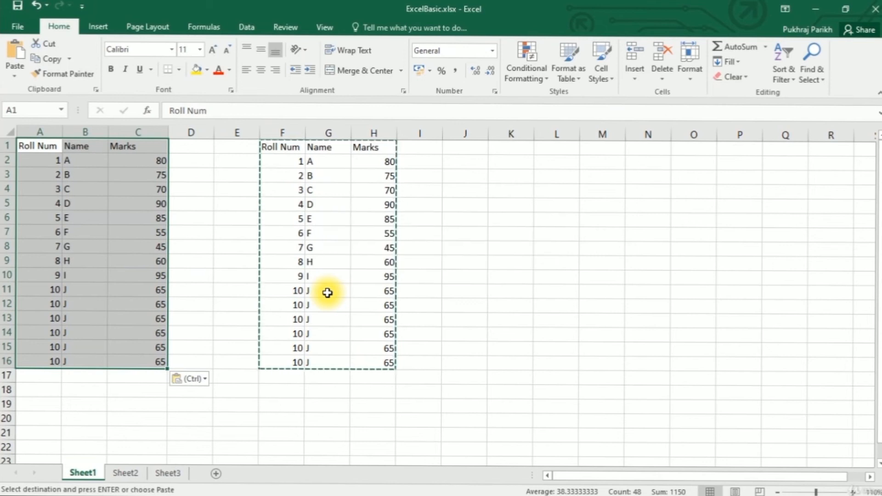
{"action": "key", "text": "Escape"}
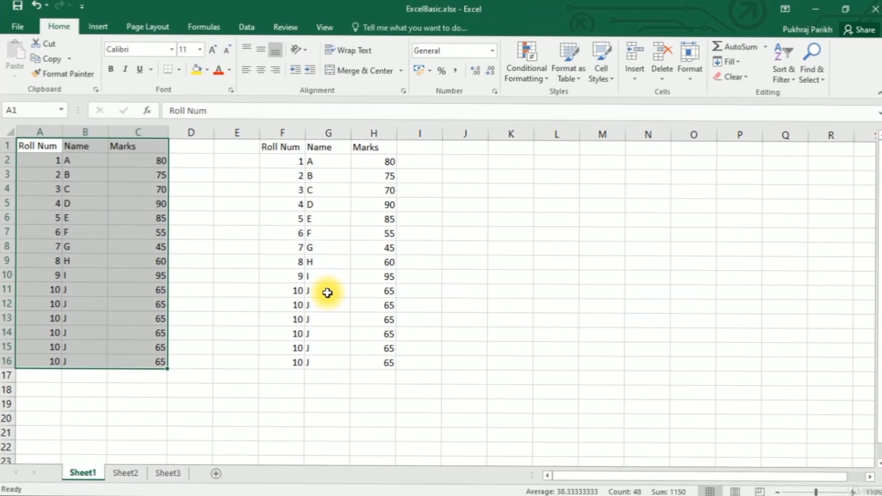
Delete the contents of the marks table in F1:H16 and undo the deletion.
{"action": "left_click", "coordinate": [316, 295]}
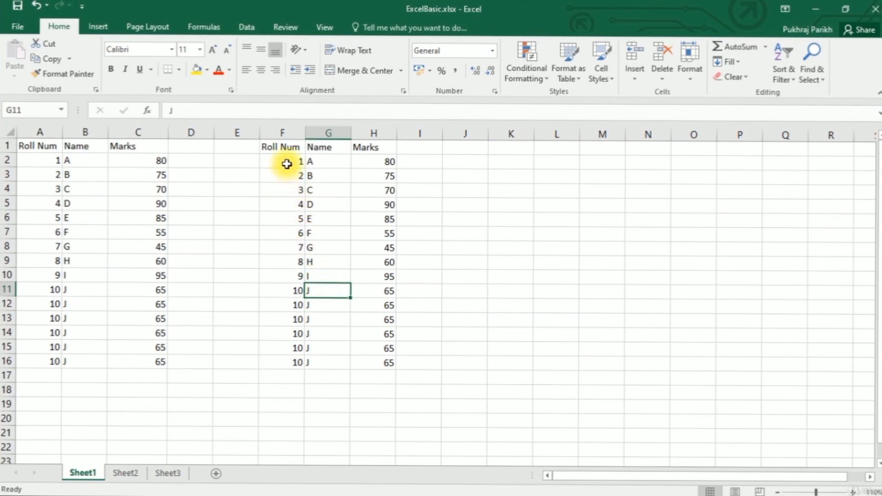
{"action": "left_click", "coordinate": [286, 148]}
{"action": "left_click", "coordinate": [392, 365], "text": "shift"}
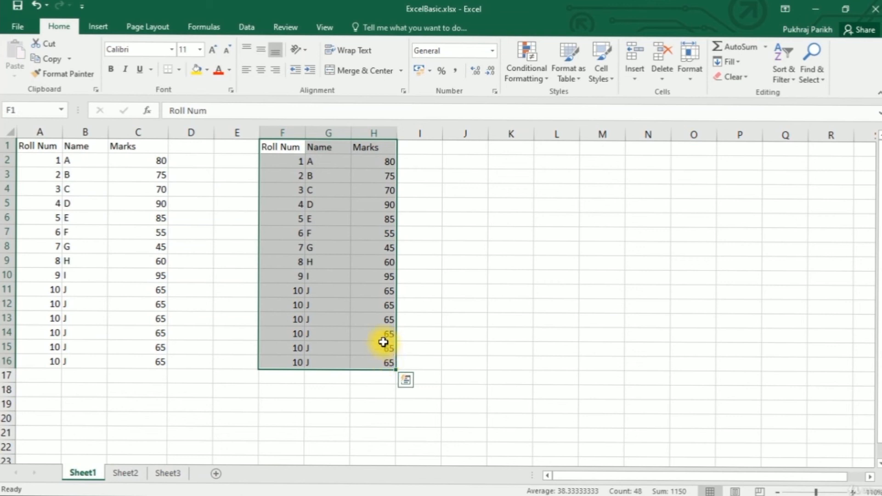
{"action": "key", "text": "Delete"}
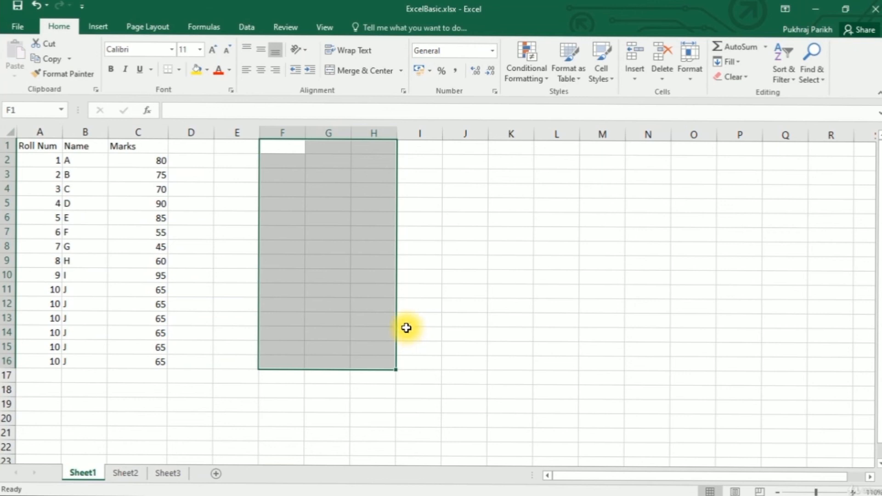
{"action": "key", "text": "ctrl+z"}
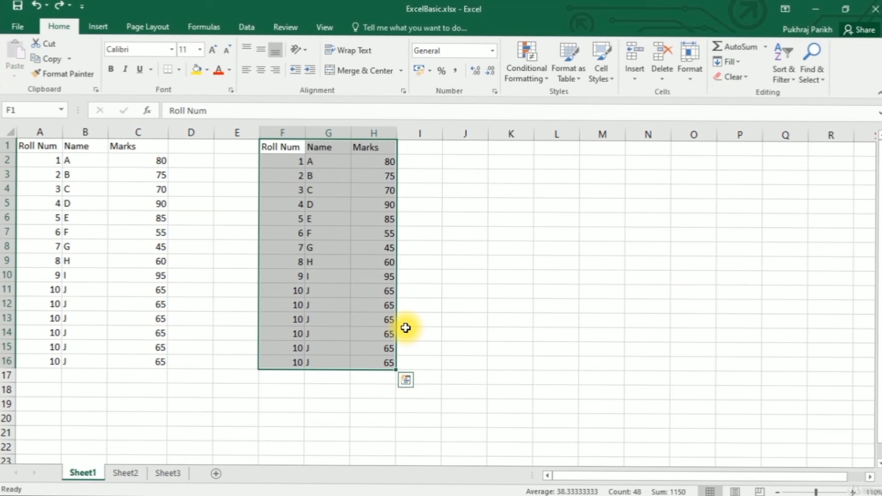
Change the header in F1 to RN and the header in G1 to N, and undo both edits.
{"action": "left_click", "coordinate": [428, 265]}
{"action": "left_click", "coordinate": [316, 146]}
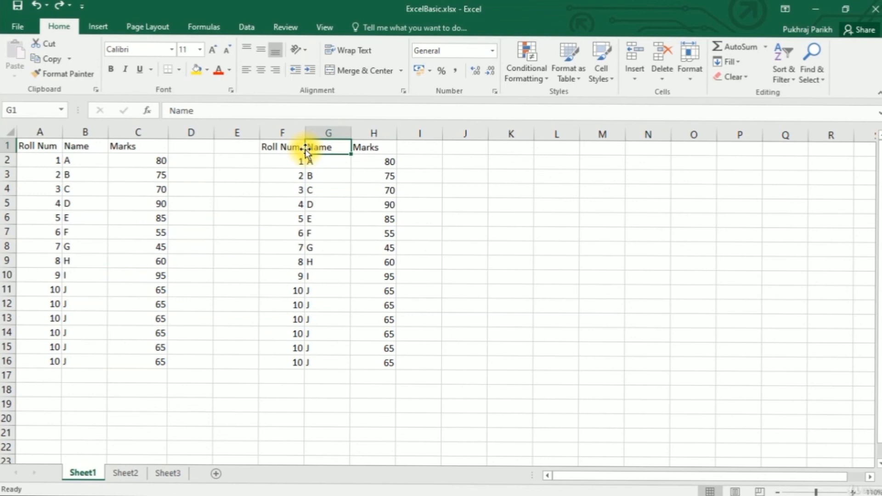
{"action": "left_click", "coordinate": [274, 146]}
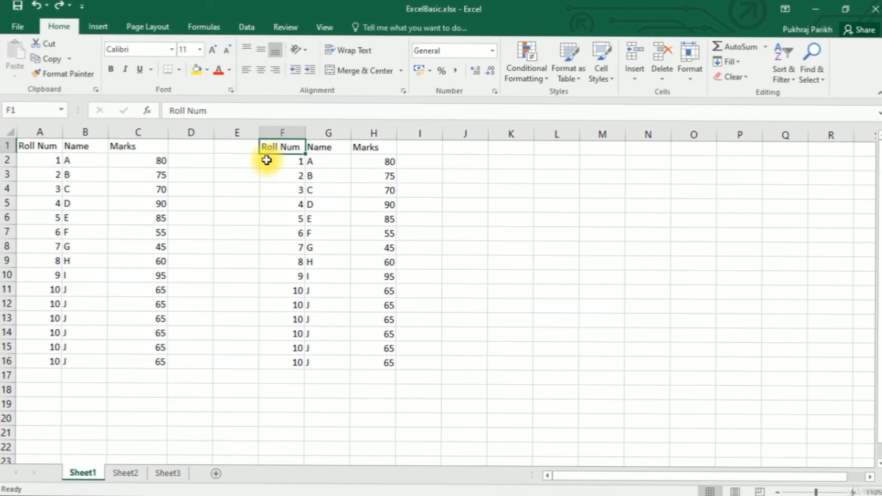
{"action": "type", "text": "RN"}
{"action": "left_click", "coordinate": [319, 146]}
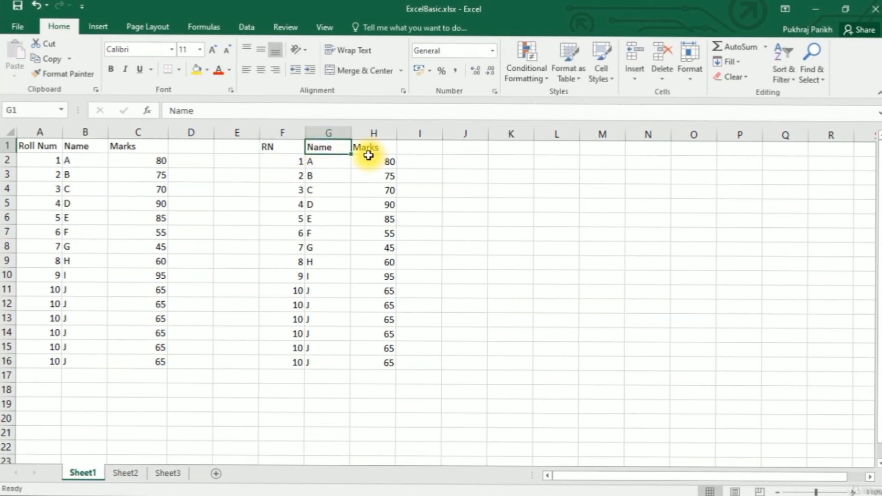
{"action": "type", "text": "N"}
{"action": "left_click", "coordinate": [360, 174]}
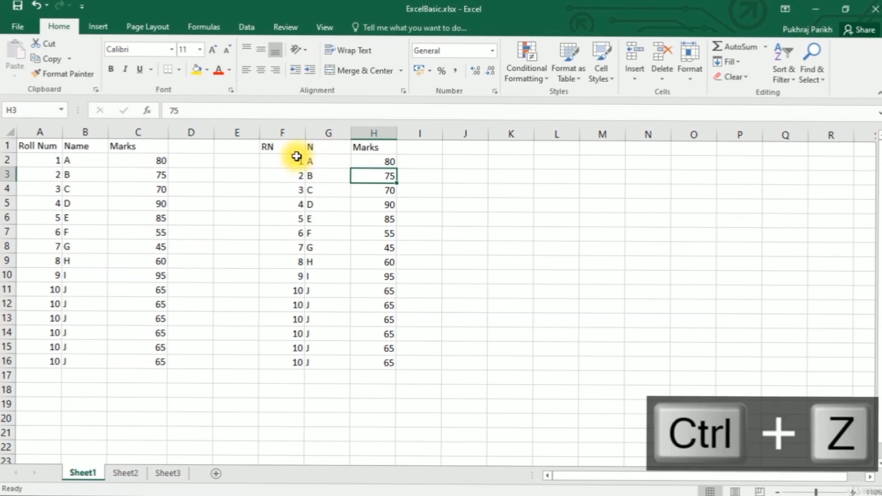
{"action": "key", "text": "ctrl+z"}
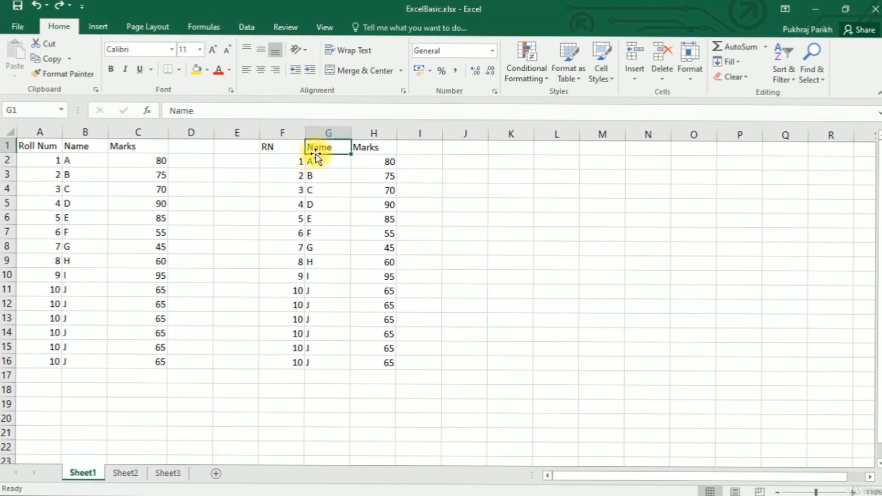
{"action": "key", "text": "ctrl+z"}
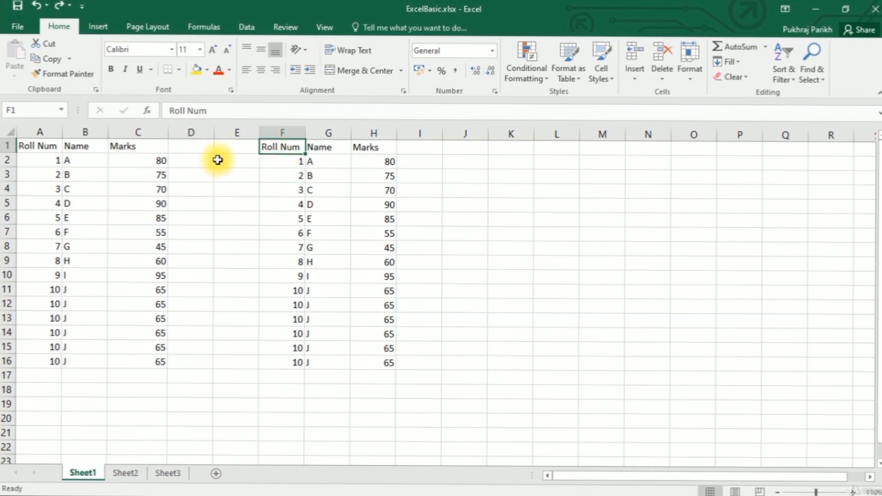
Undo the paste of the marks table at A1 and redo it.
{"action": "left_click", "coordinate": [39, 7]}
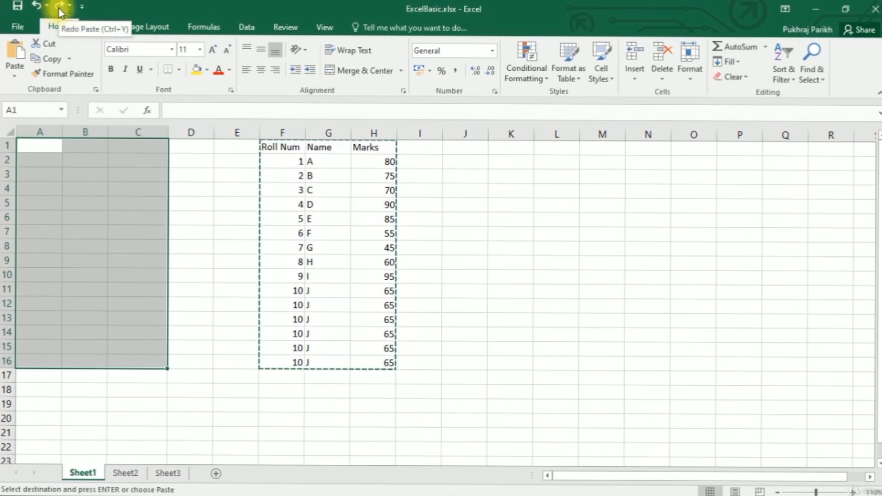
{"action": "left_click", "coordinate": [60, 6]}
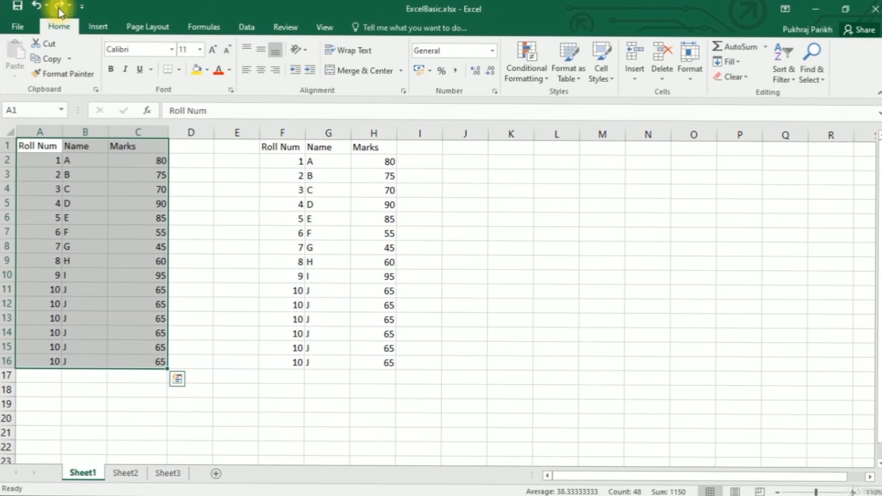